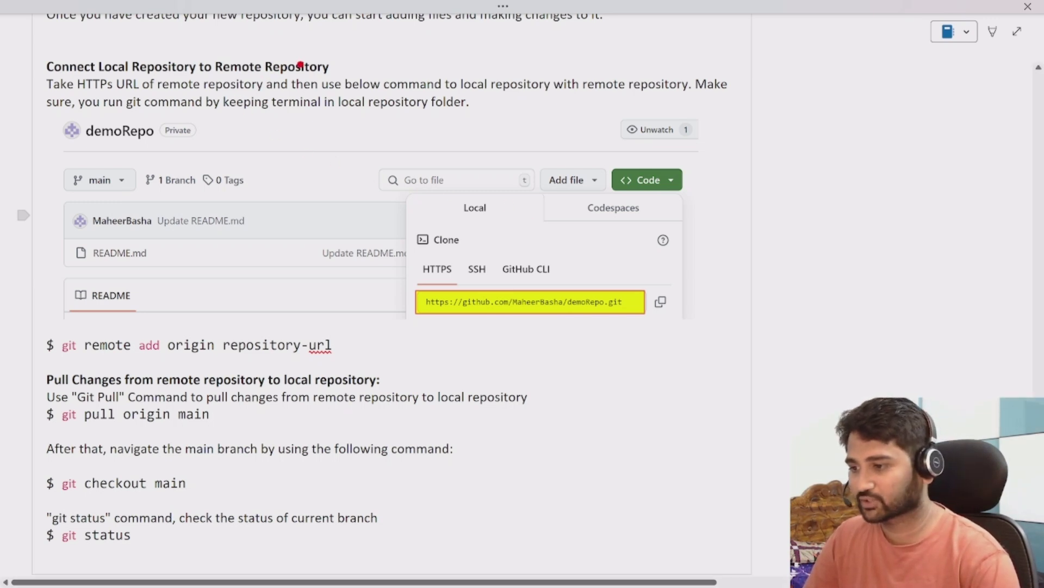
# Step: Switch from the notes to Chrome and reload the my-repo repository page on GitHub
pyautogui.moveTo(336, 68)
pyautogui.mouseDown()
pyautogui.moveTo(386, 43)
pyautogui.moveTo(329, 70)
pyautogui.moveTo(387, 82)
pyautogui.mouseUp()
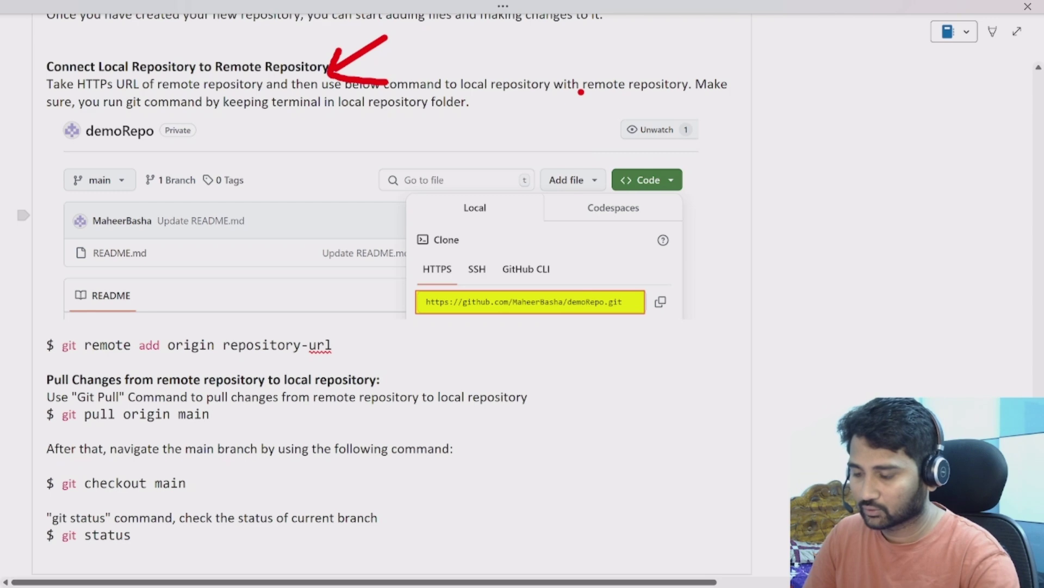
pyautogui.hotkey('alt', 'Tab')
pyautogui.hotkey('alt', 'Tab')
pyautogui.hotkey('alt', 'Tab')
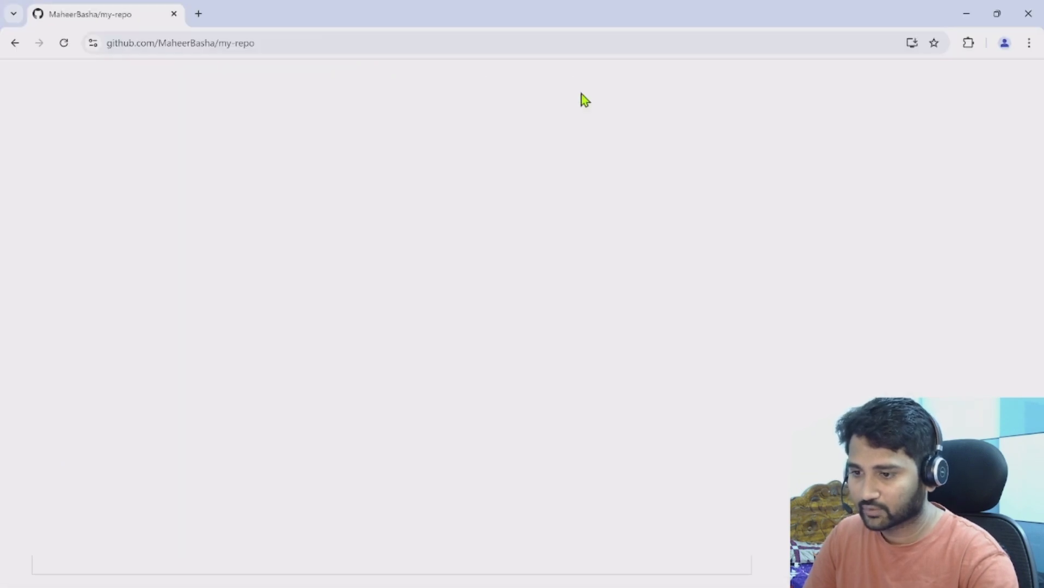
pyautogui.click(64, 47)
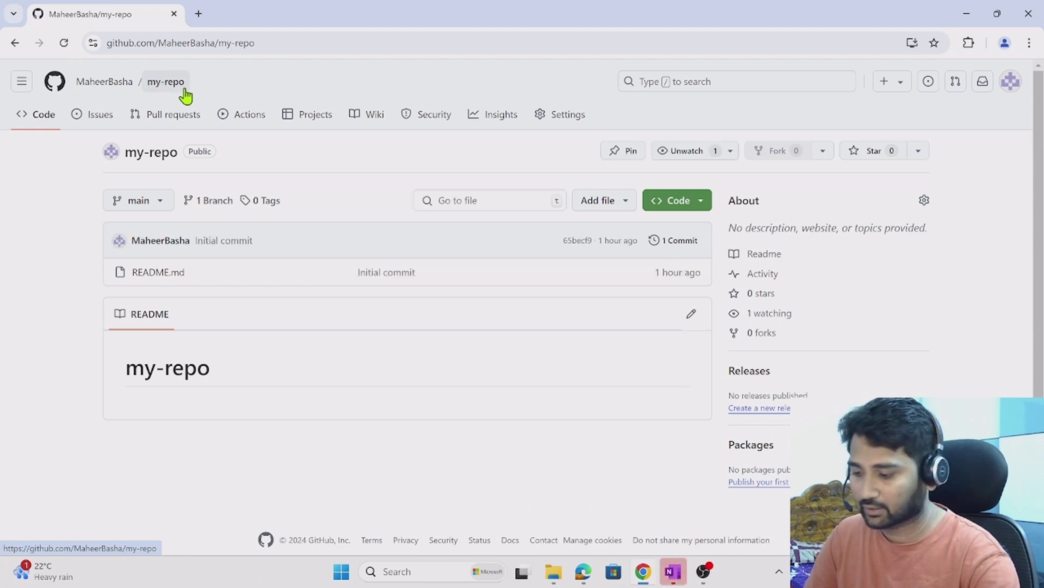
# Step: Mark the my-repo title, its README.md file and the README heading with temporary arrows, leaving the page clean at the end
pyautogui.hotkey('ctrl', '2')
pyautogui.moveTo(226, 149); pyautogui.dragTo(266, 139)
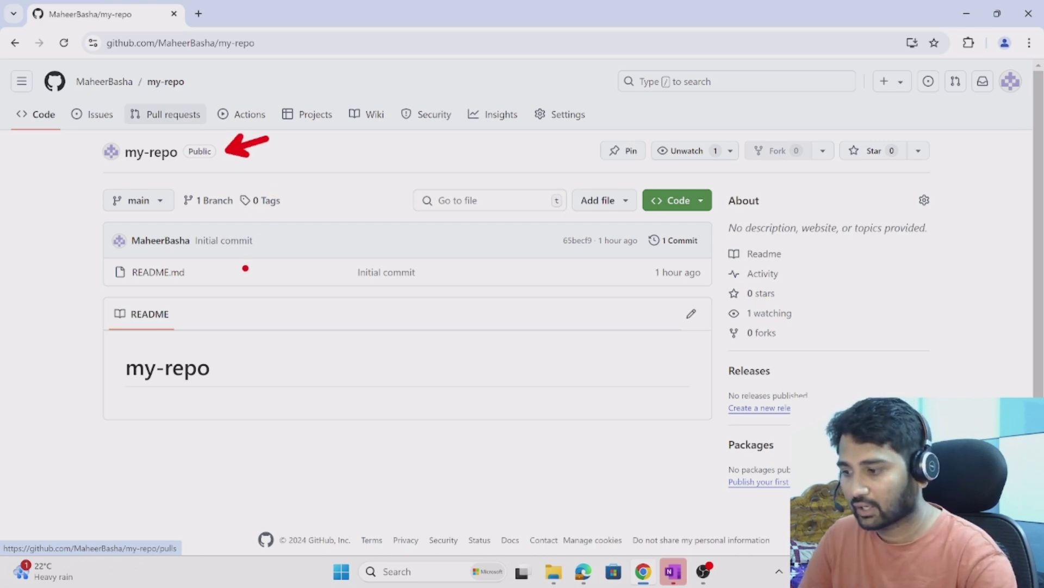
pyautogui.moveTo(192, 273); pyautogui.dragTo(267, 280)
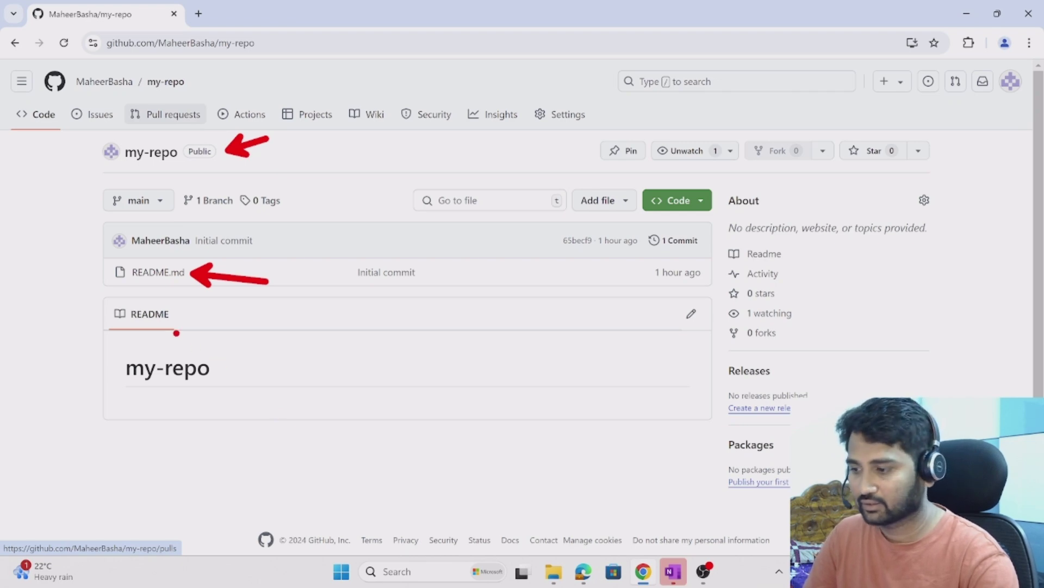
pyautogui.moveTo(217, 370)
pyautogui.mouseDown()
pyautogui.moveTo(238, 358)
pyautogui.moveTo(223, 357)
pyautogui.moveTo(238, 376)
pyautogui.mouseUp()
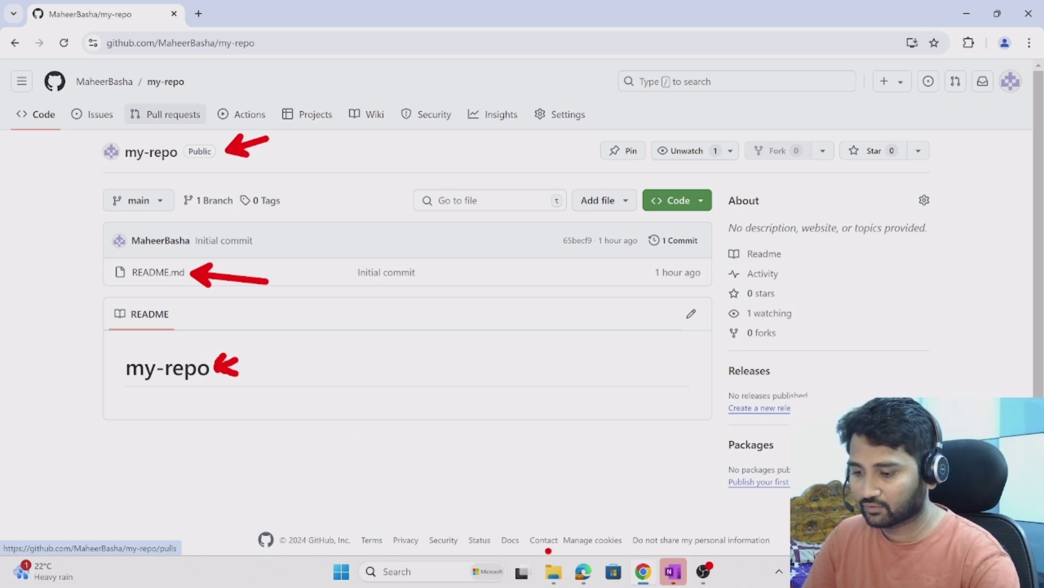
pyautogui.press('Escape')
# Step: Switch to File Explorer, open a terminal in the root of the C: drive and enlarge its text
pyautogui.click(553, 571)
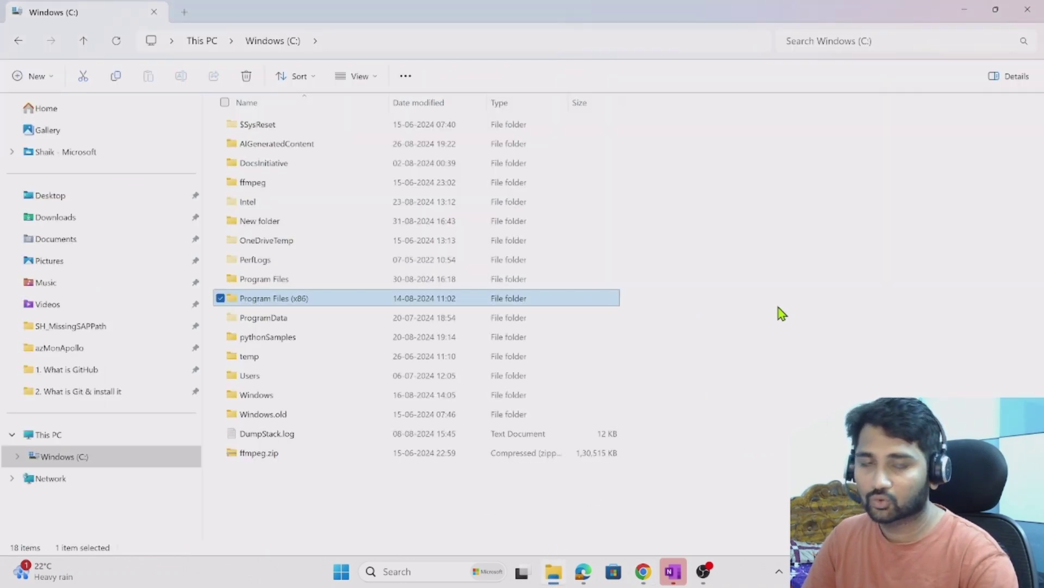
pyautogui.click(756, 200)
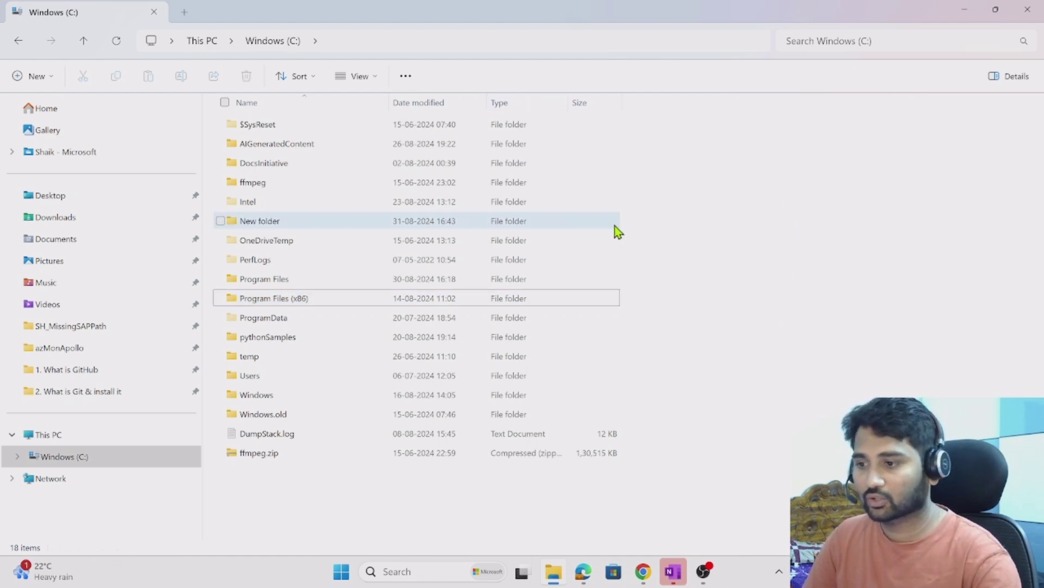
pyautogui.rightClick(747, 190)
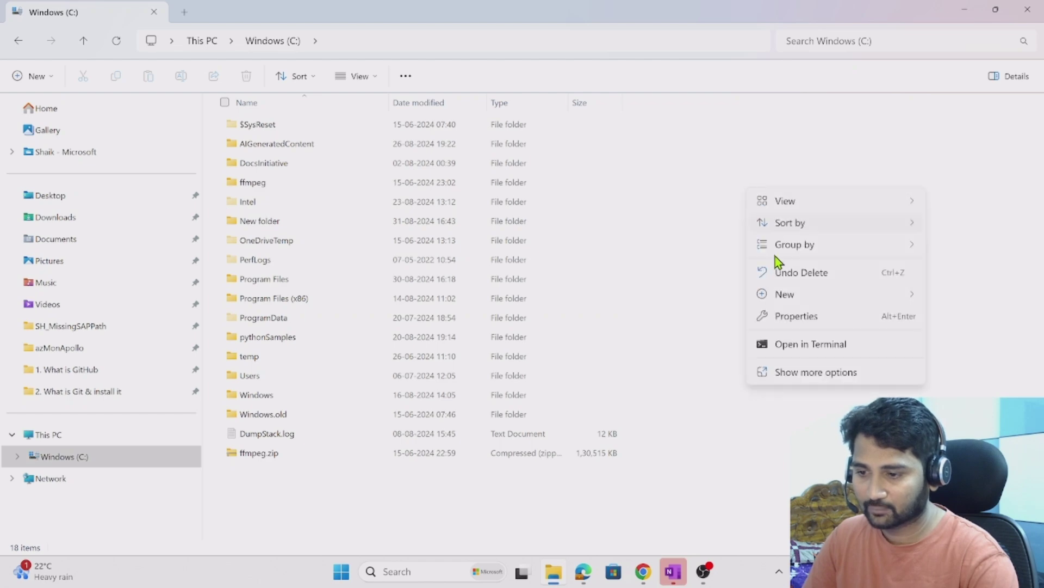
pyautogui.click(770, 348)
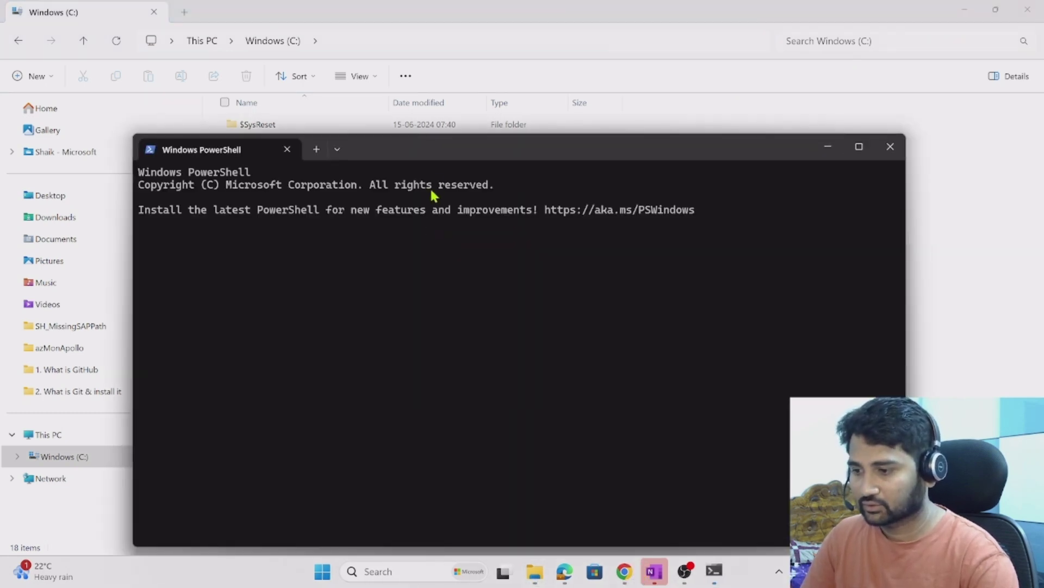
pyautogui.moveTo(447, 145); pyautogui.dragTo(381, 74)
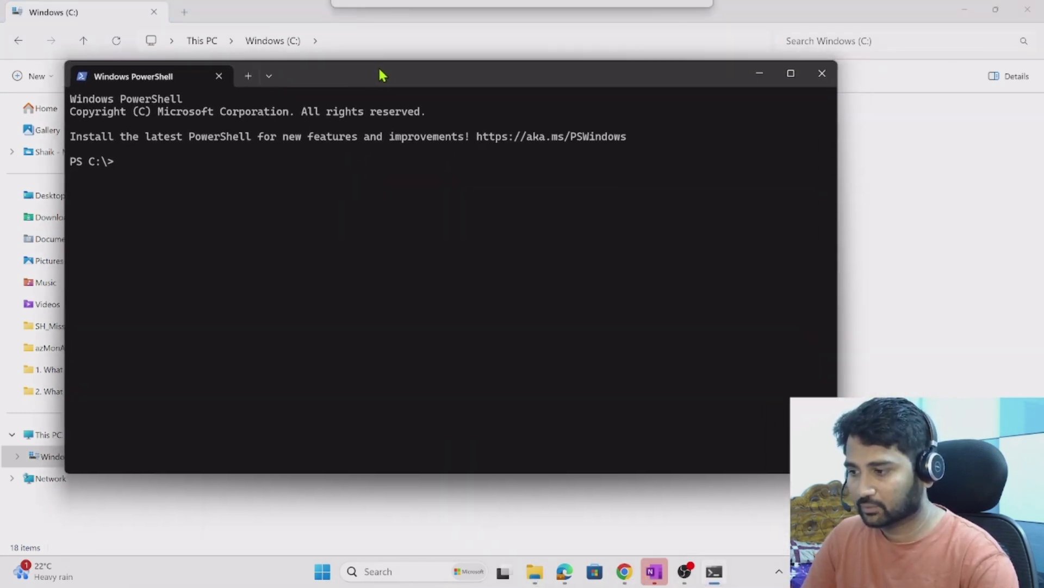
pyautogui.scroll(5, 215, 208)
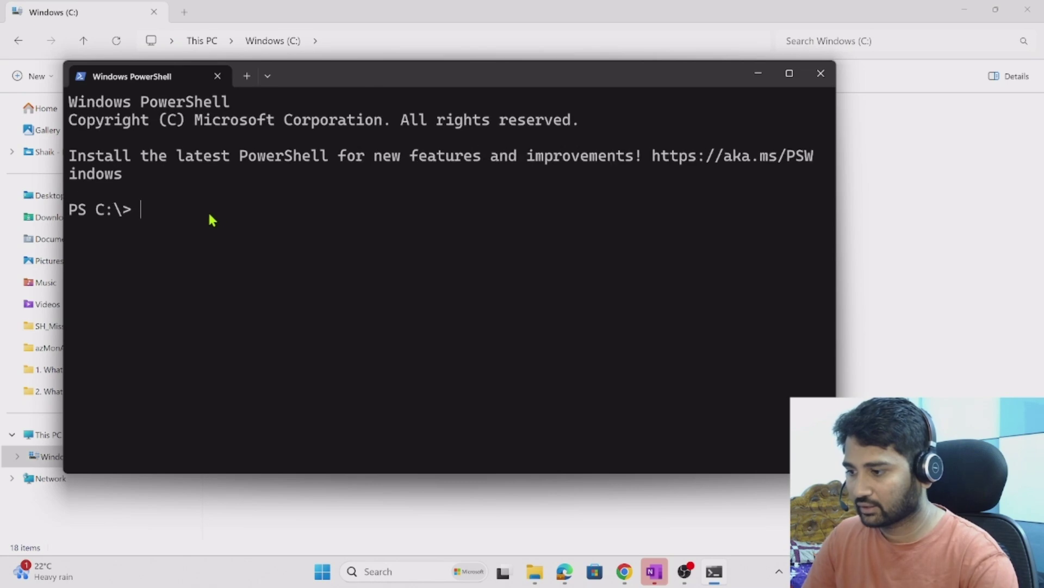
# Step: Initialize a local Git repository named my-project by running "git init my-project", and highlight the command's output
pyautogui.write('GIT')
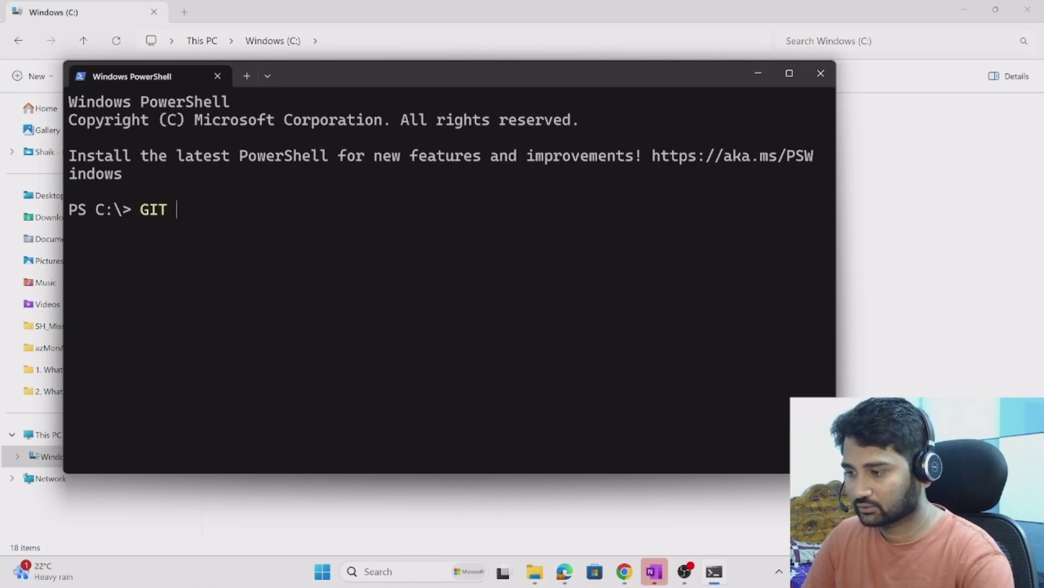
pyautogui.press('BackSpace')
pyautogui.press('BackSpace')
pyautogui.press('BackSpace')
pyautogui.press('BackSpace')
pyautogui.write('GIT')
pyautogui.press('BackSpace')
pyautogui.press('BackSpace')
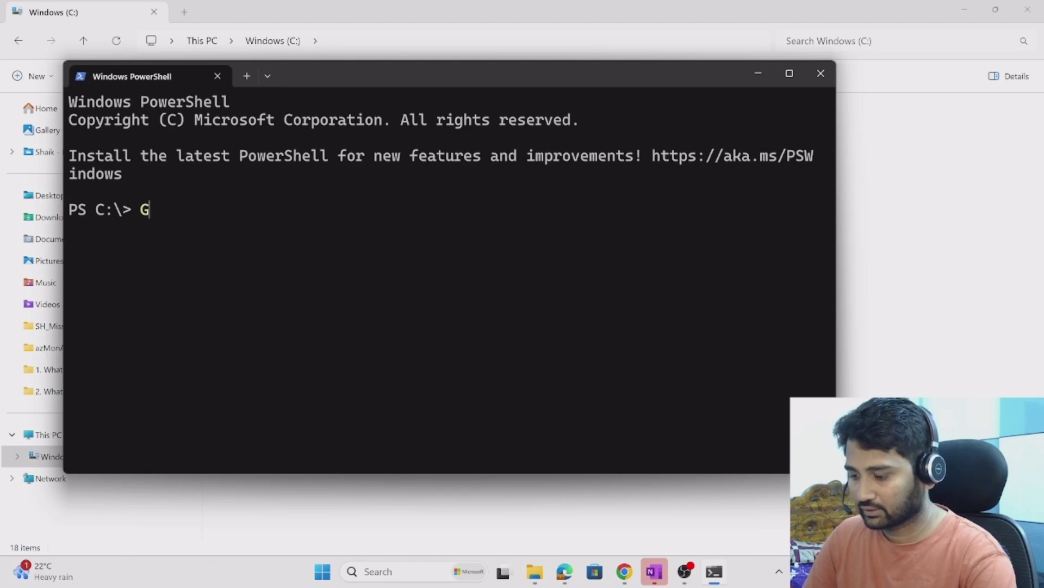
pyautogui.press('BackSpace')
pyautogui.write('git in')
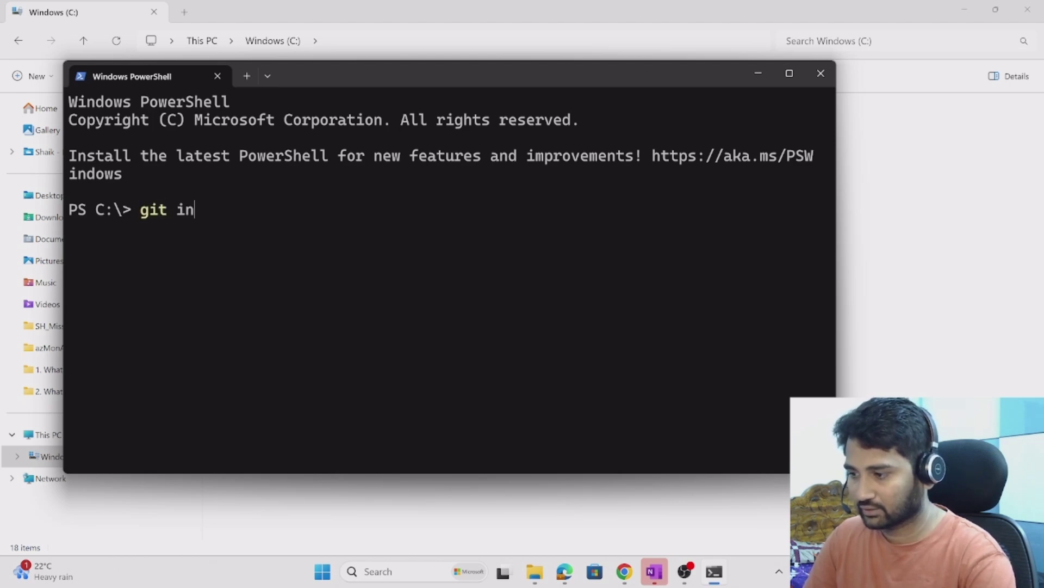
pyautogui.write('it my-p')
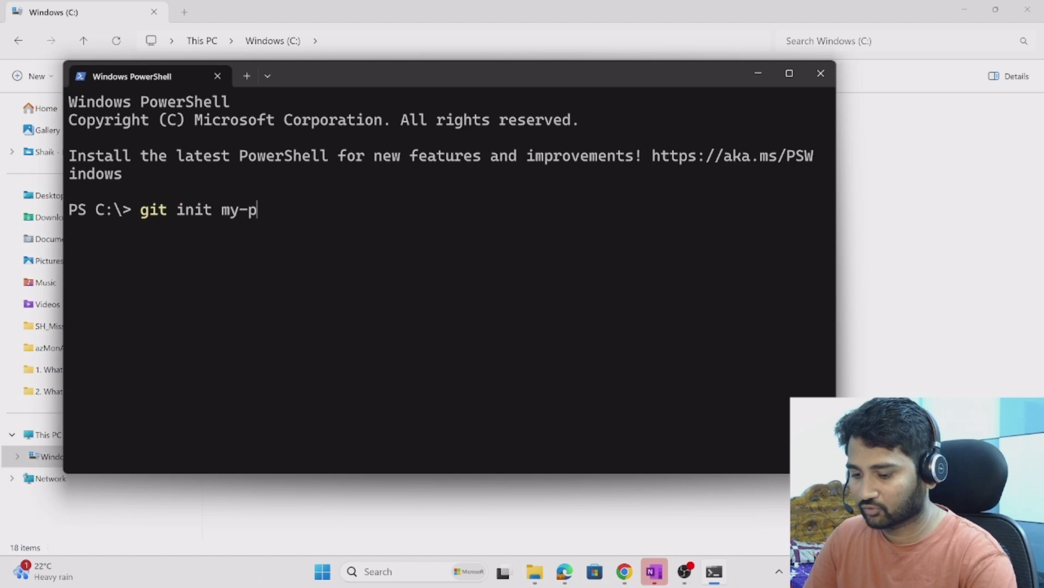
pyautogui.write('roject')
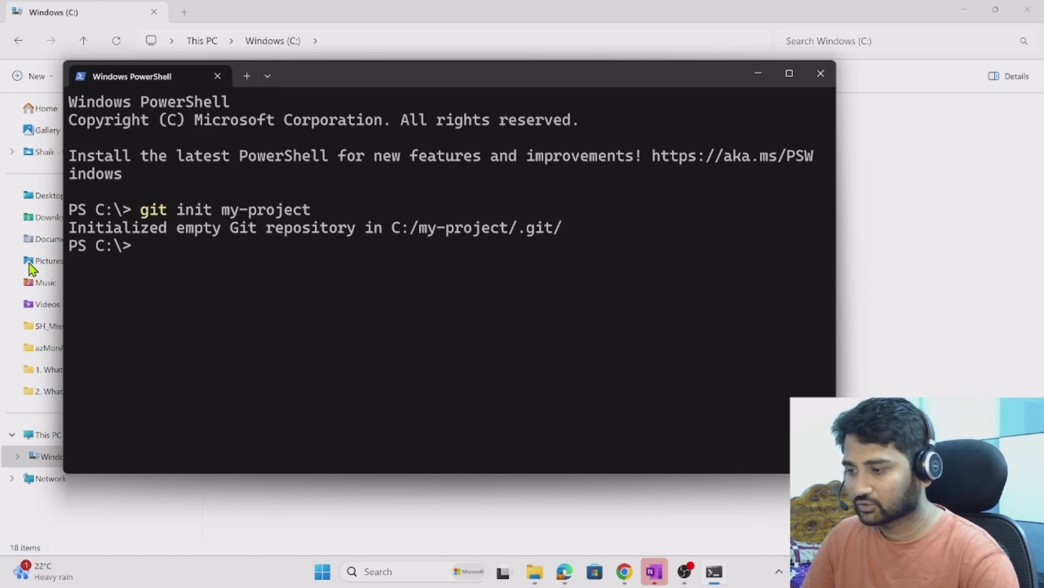
pyautogui.moveTo(151, 232); pyautogui.dragTo(640, 241)
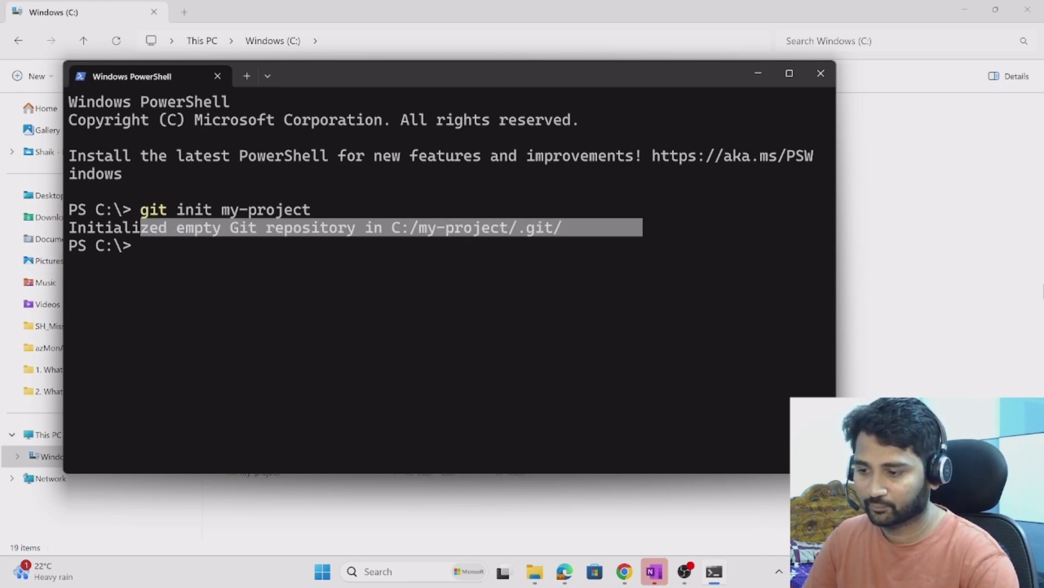
# Step: Inspect the contents of the new my-project folder in File Explorer, point out its .git subfolder and return to the C: drive
pyautogui.click(994, 286)
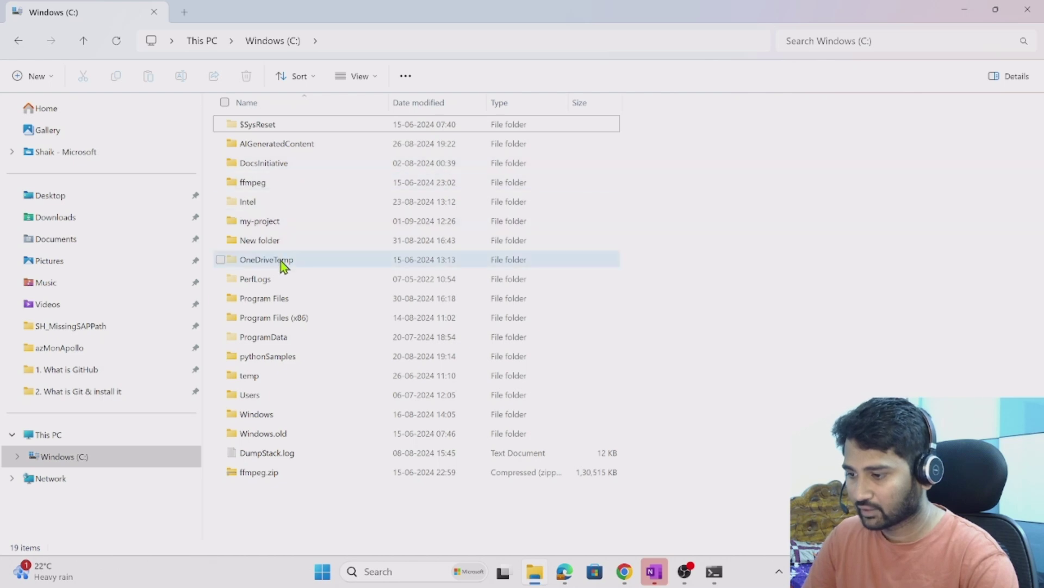
pyautogui.click(293, 226)
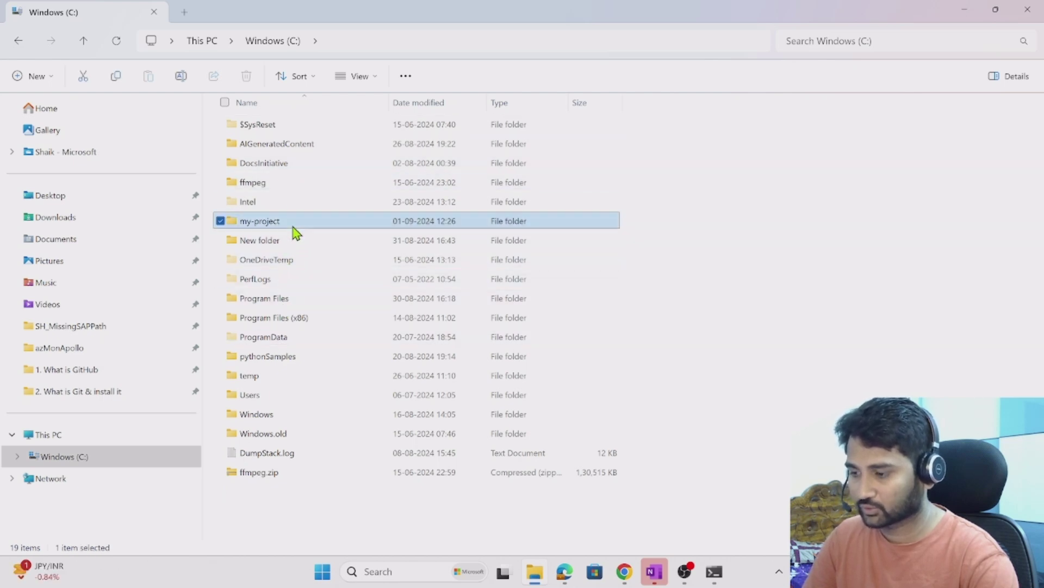
pyautogui.doubleClick(292, 226)
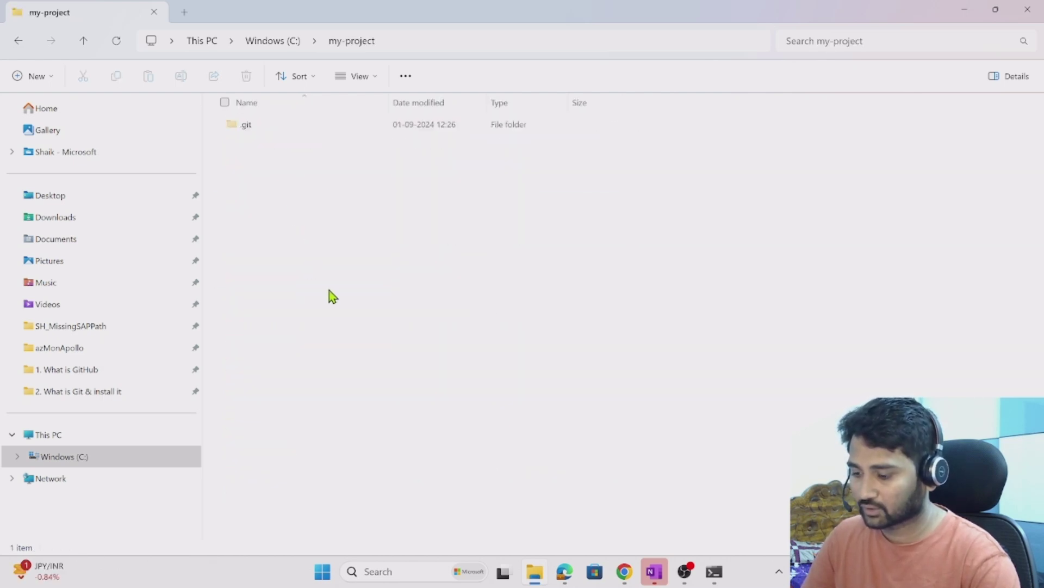
pyautogui.moveTo(257, 139); pyautogui.dragTo(257, 185)
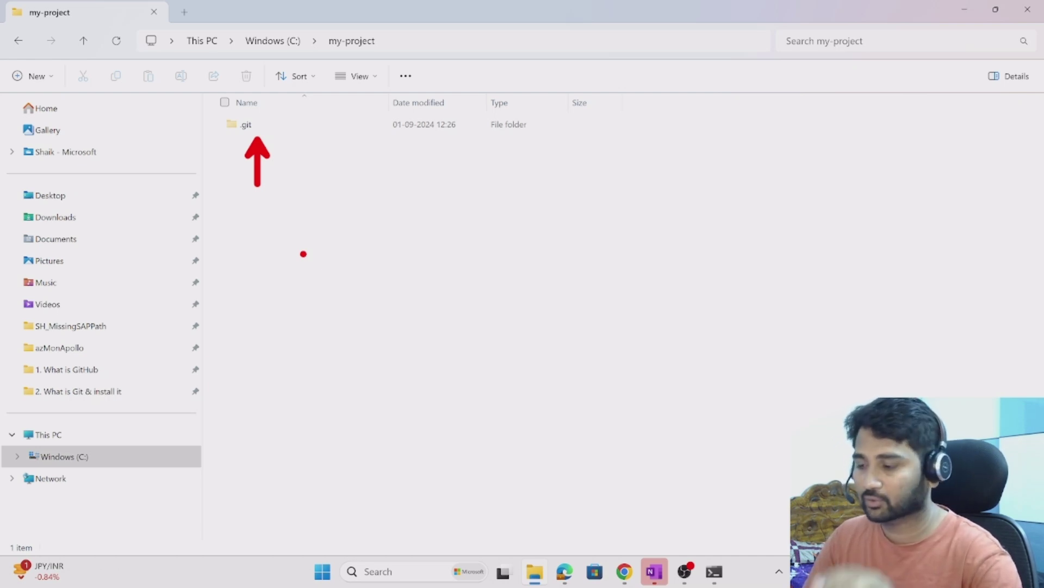
pyautogui.press('Escape')
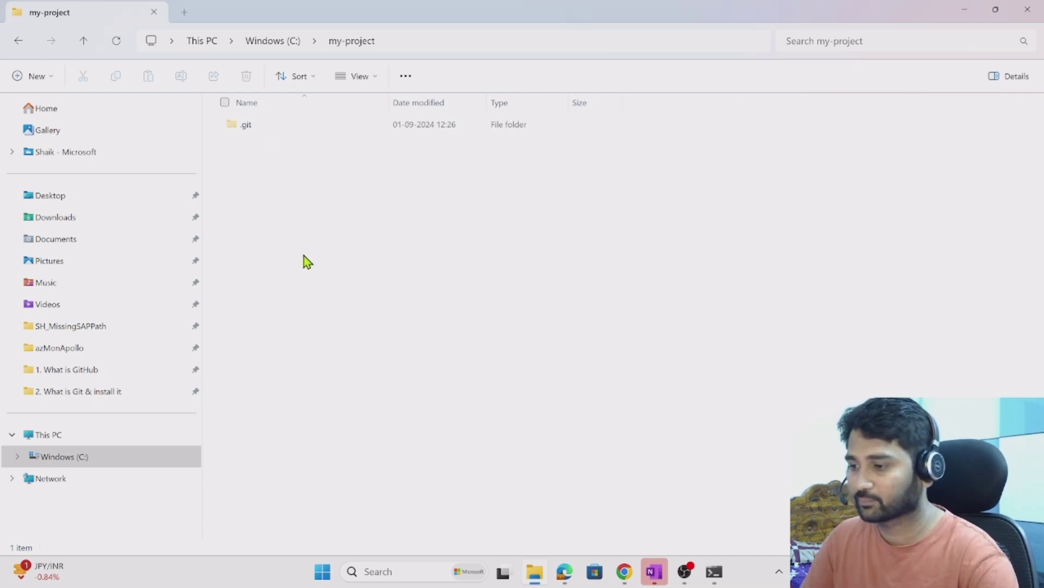
pyautogui.click(292, 42)
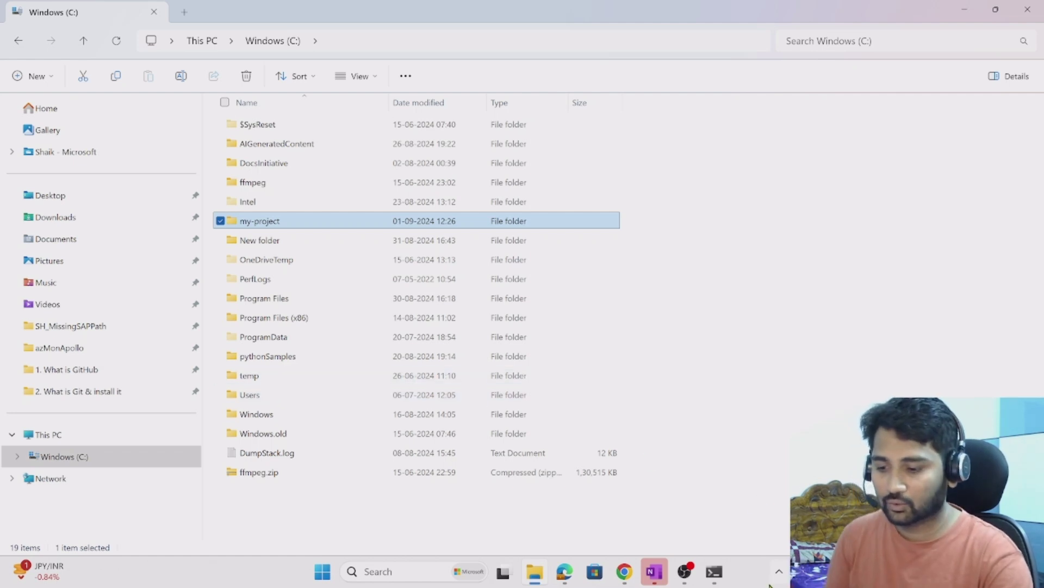
# Step: Close the PowerShell window and check the my-repo page in Chrome before returning to File Explorer
pyautogui.click(715, 571)
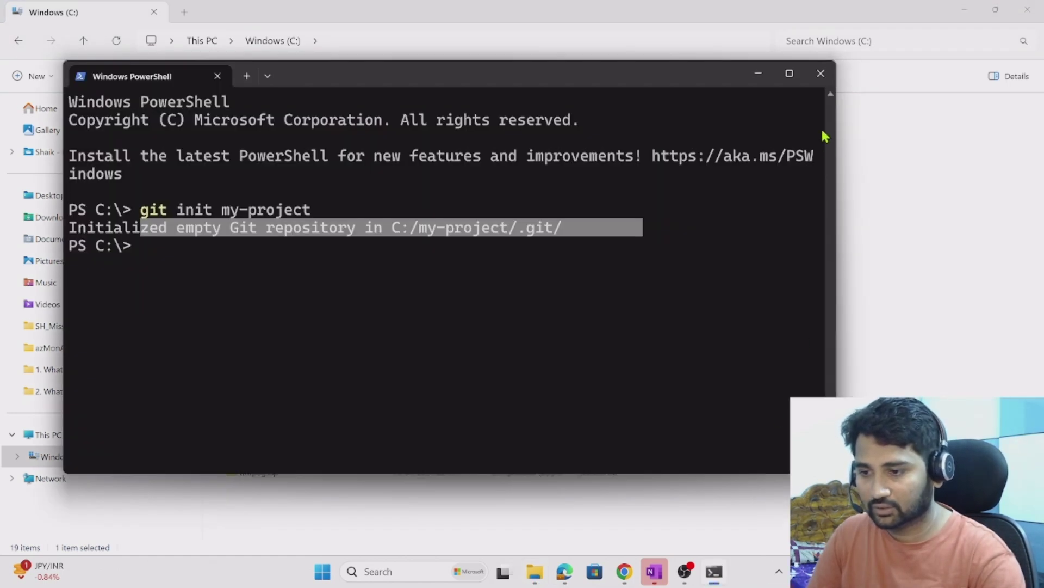
pyautogui.click(821, 73)
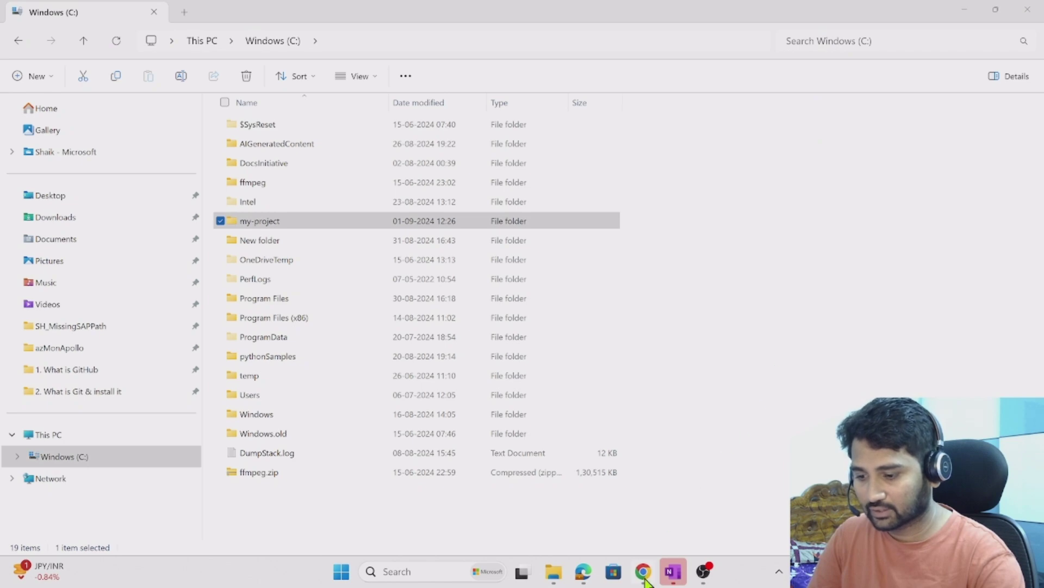
pyautogui.click(644, 571)
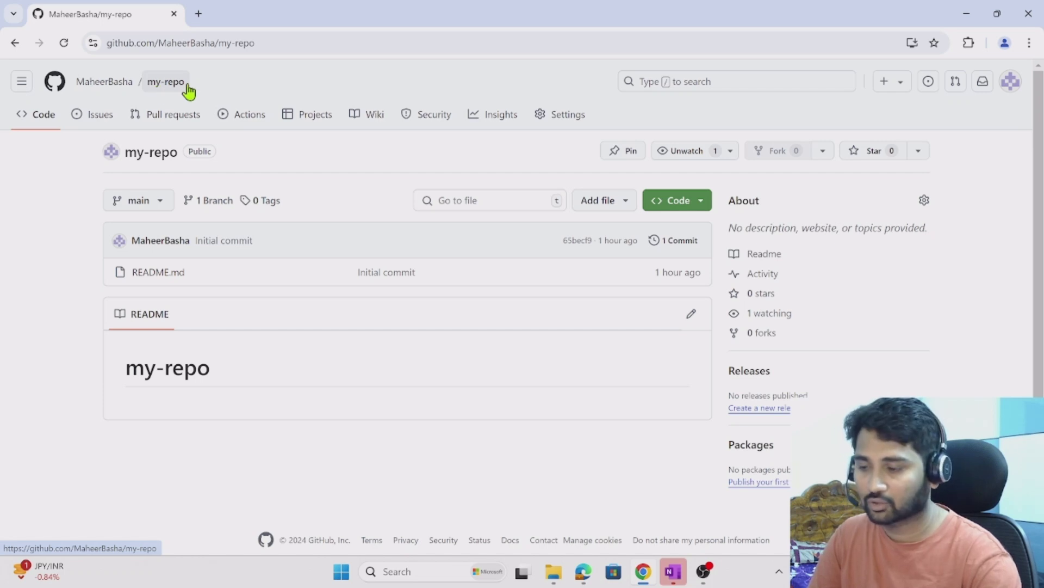
pyautogui.click(967, 13)
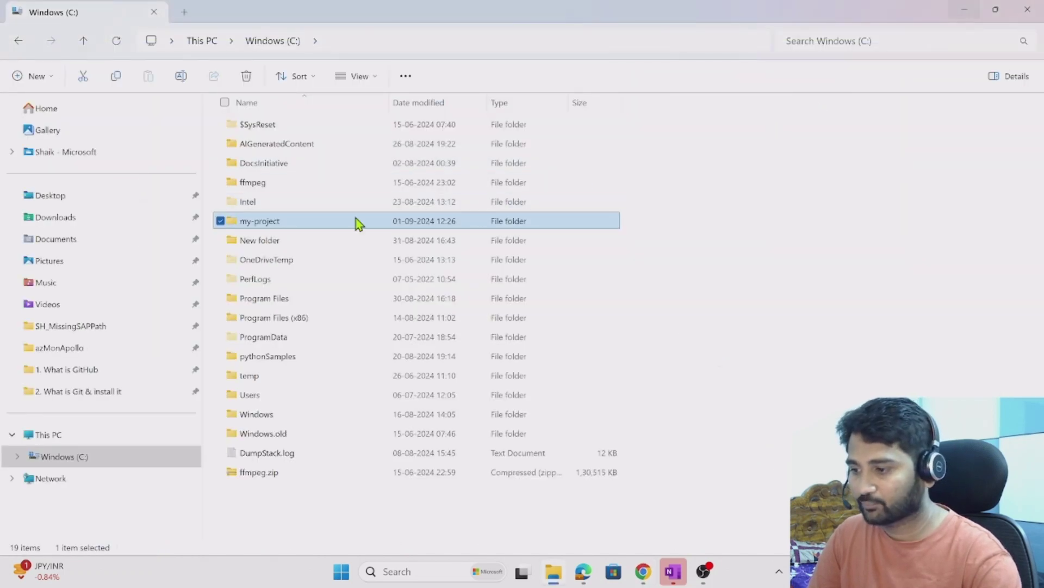
# Step: Open a terminal inside the my-project folder and enlarge its text
pyautogui.doubleClick(332, 222)
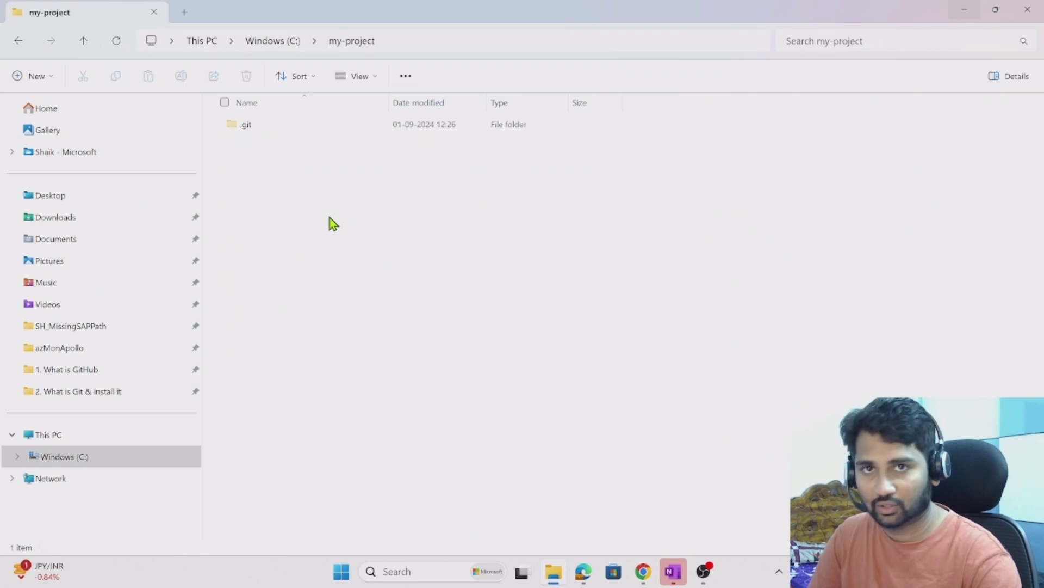
pyautogui.rightClick(390, 171)
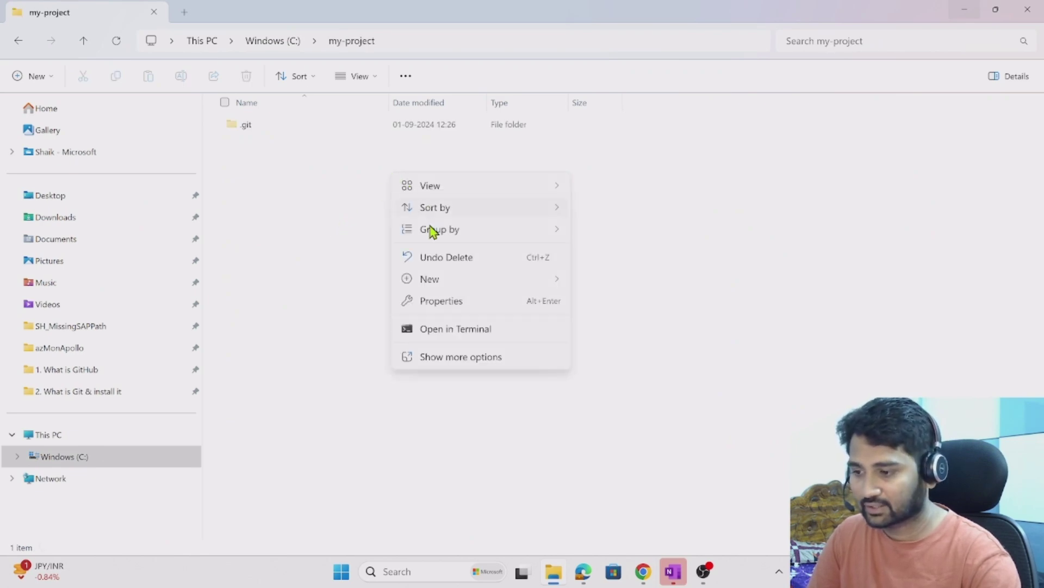
pyautogui.click(443, 331)
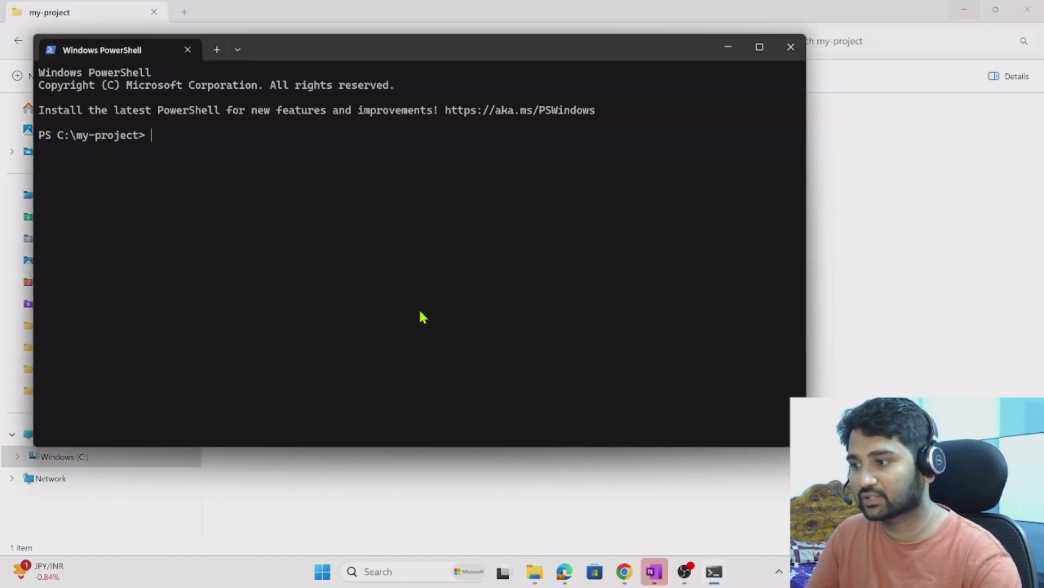
pyautogui.hotkey('ctrl', '+')
pyautogui.hotkey('ctrl', '+')
pyautogui.hotkey('ctrl', '+')
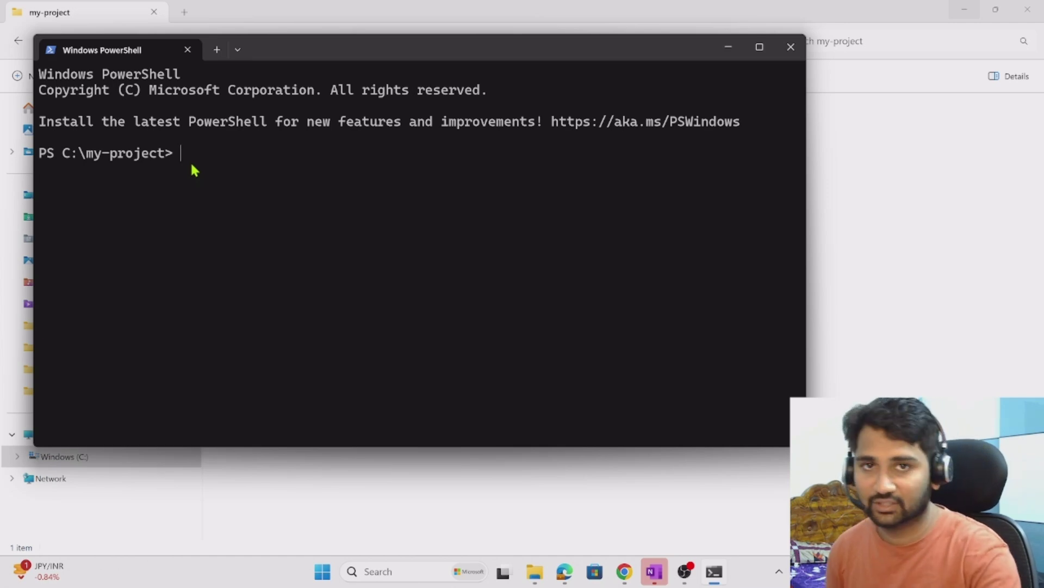
# Step: Switch to the my-repo page in Chrome and start a new file named sample.py on the main branch
pyautogui.click(857, 278)
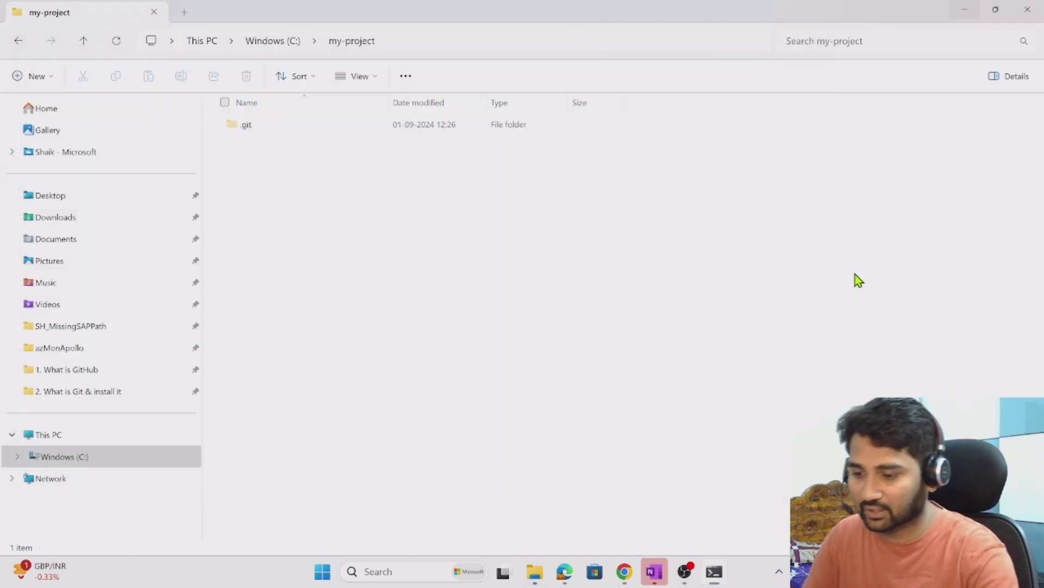
pyautogui.click(622, 575)
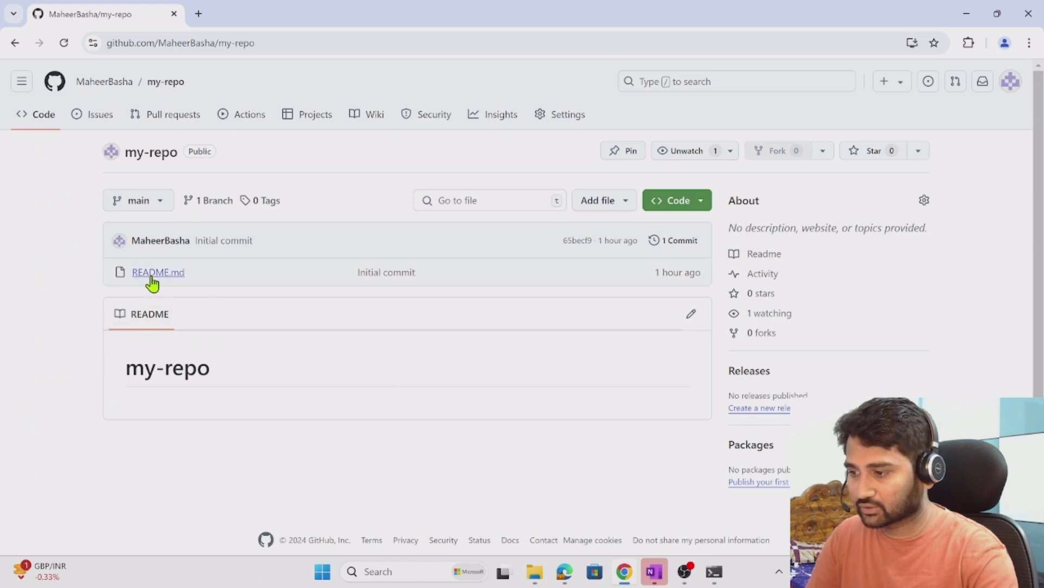
pyautogui.click(625, 204)
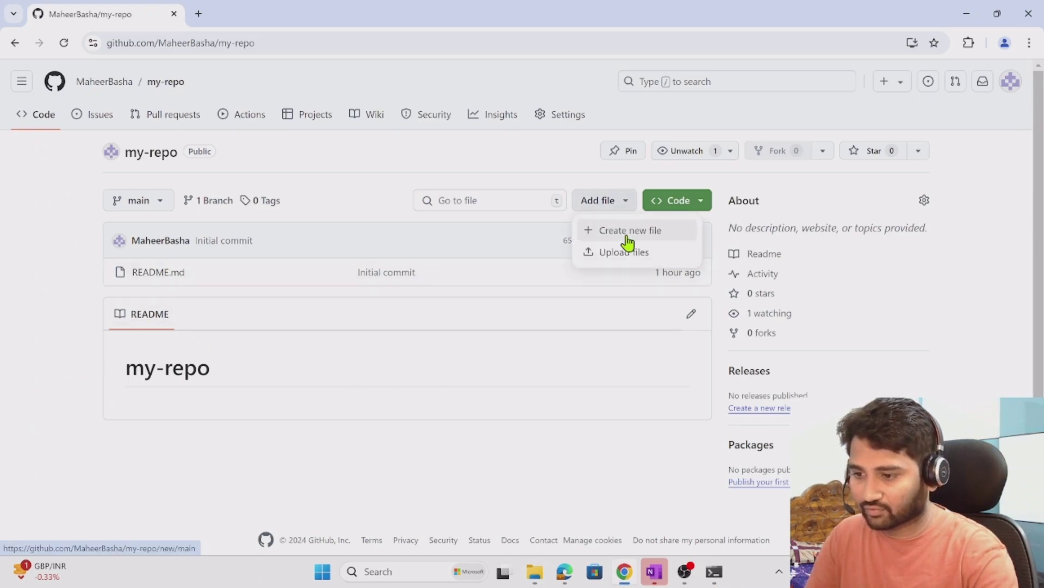
pyautogui.click(629, 233)
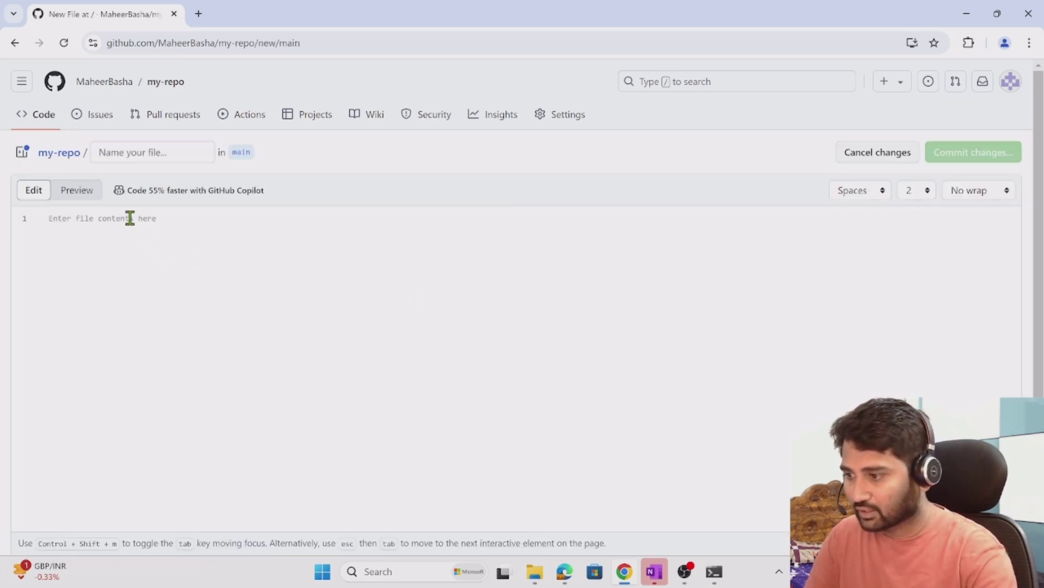
pyautogui.click(148, 153)
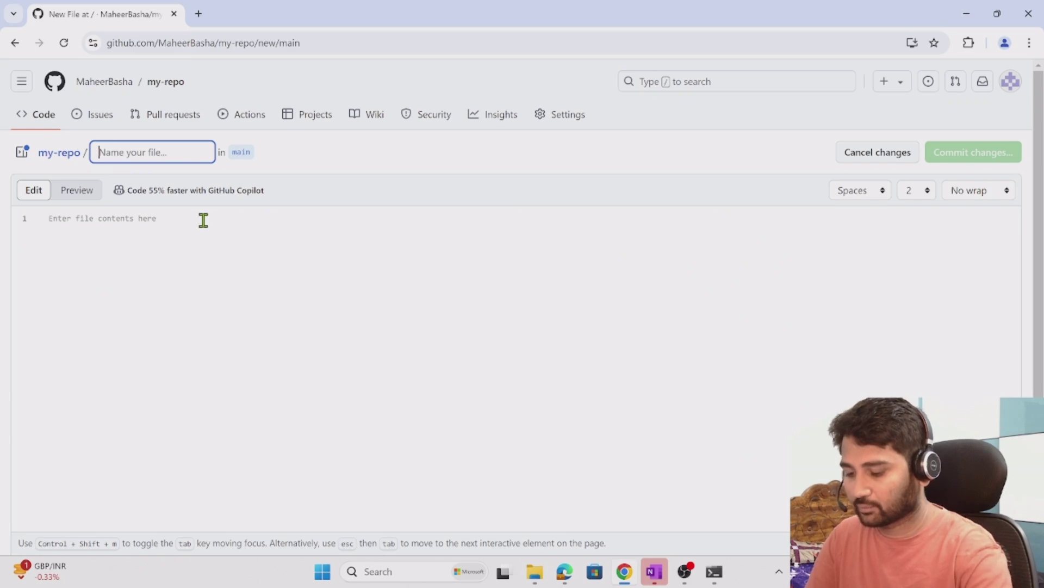
pyautogui.write('sample.py')
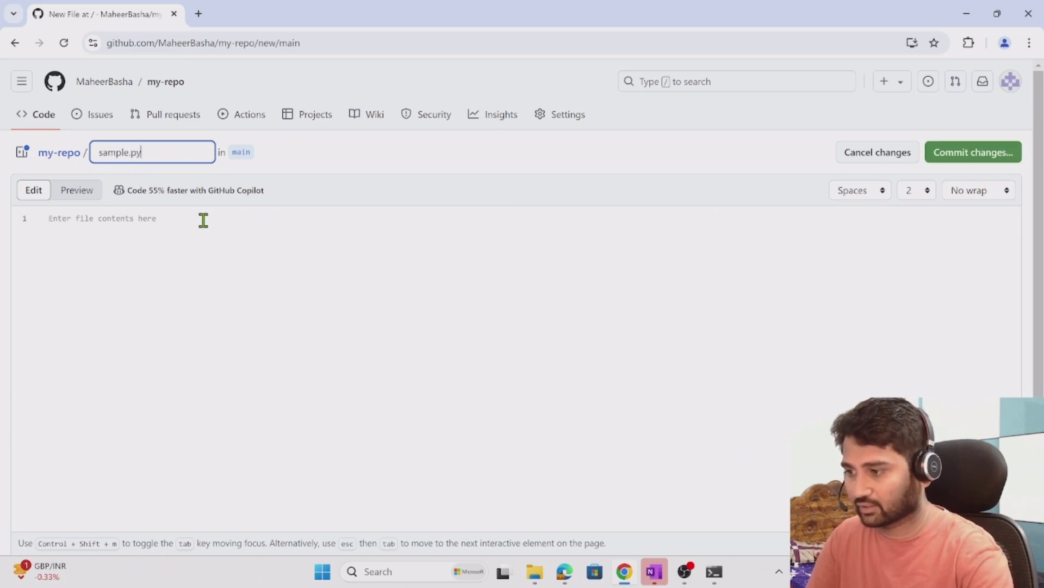
# Step: Write print('hello world') as the contents of sample.py
pyautogui.click(231, 285)
pyautogui.write('p')
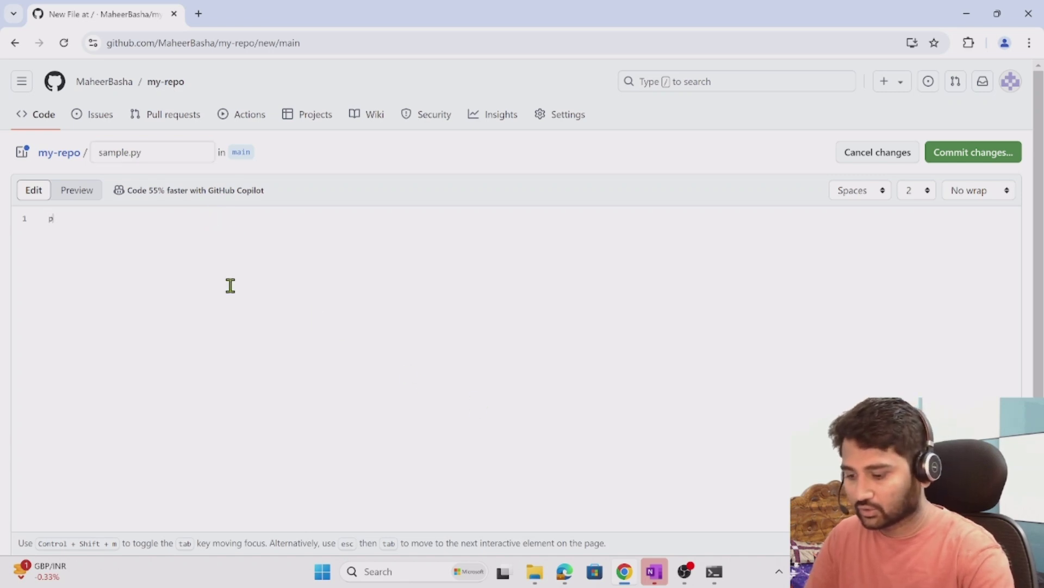
pyautogui.write("rint('hello wor")
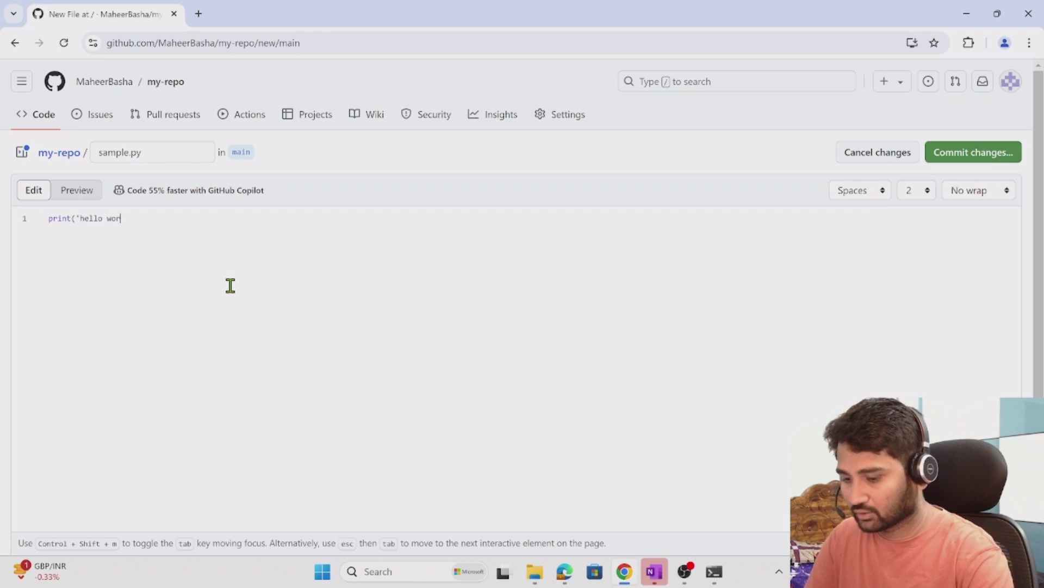
pyautogui.write("ld')")
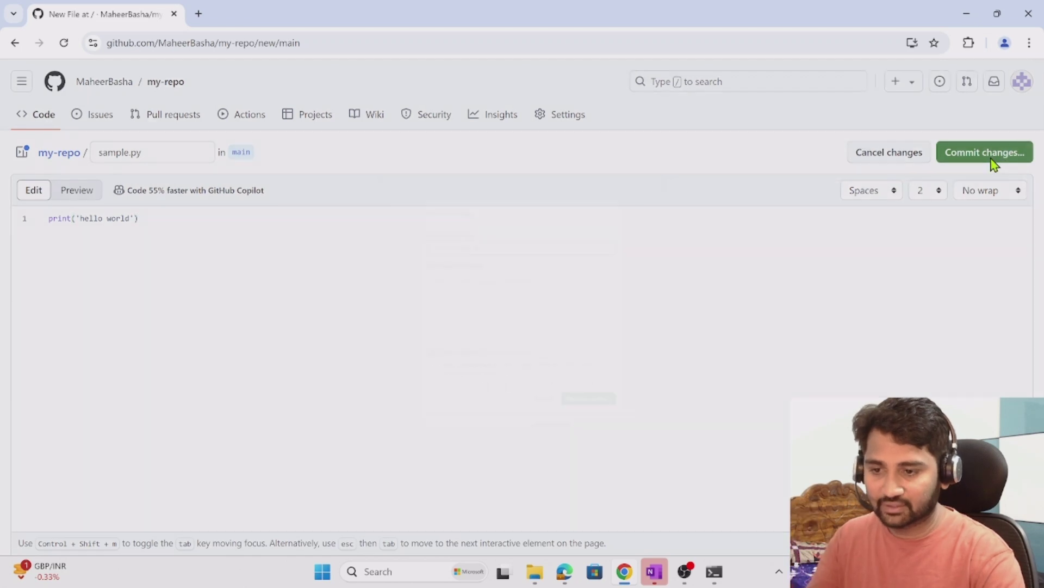
# Step: Commit sample.py directly to the main branch with the extended description "added sample.py file"
pyautogui.click(992, 163)
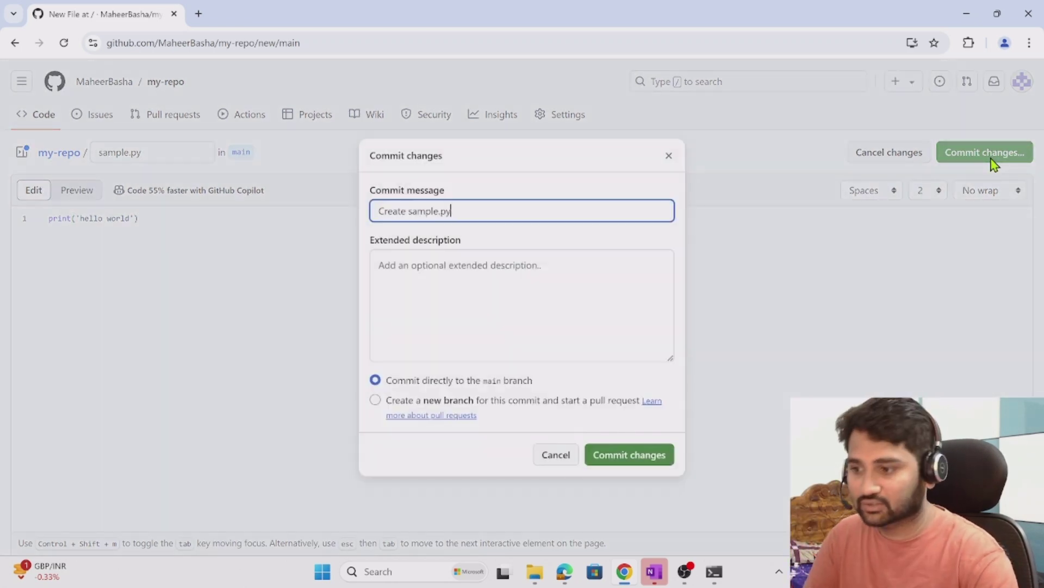
pyautogui.click(580, 300)
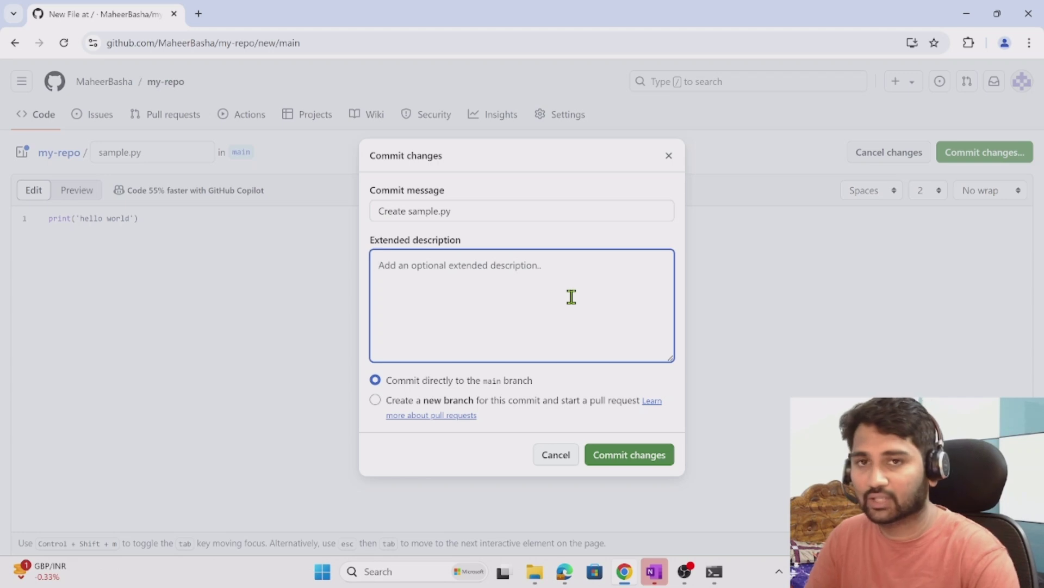
pyautogui.write('a')
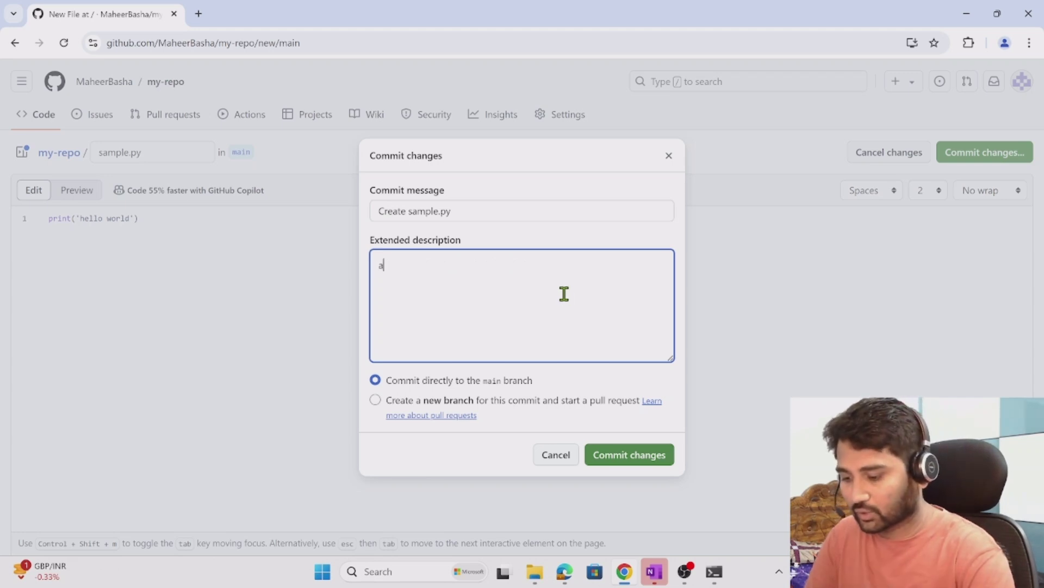
pyautogui.write('dded sample.py file')
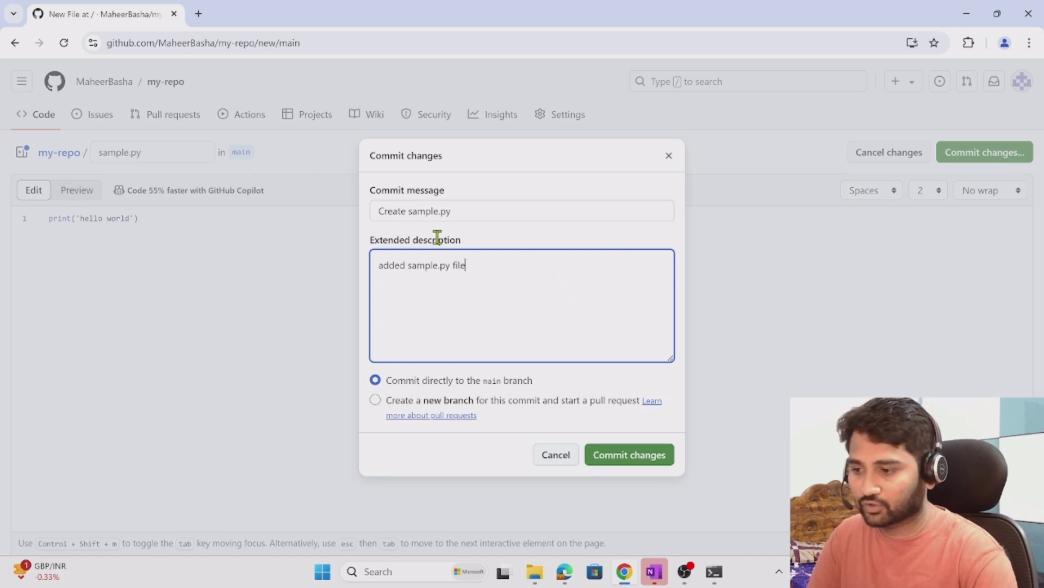
pyautogui.click(656, 459)
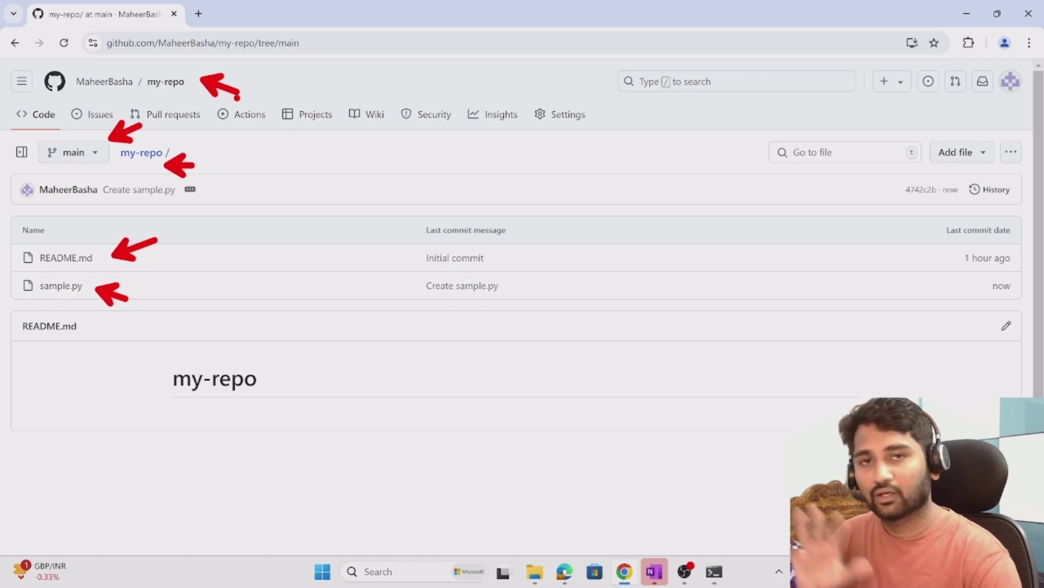
pyautogui.press('Escape')
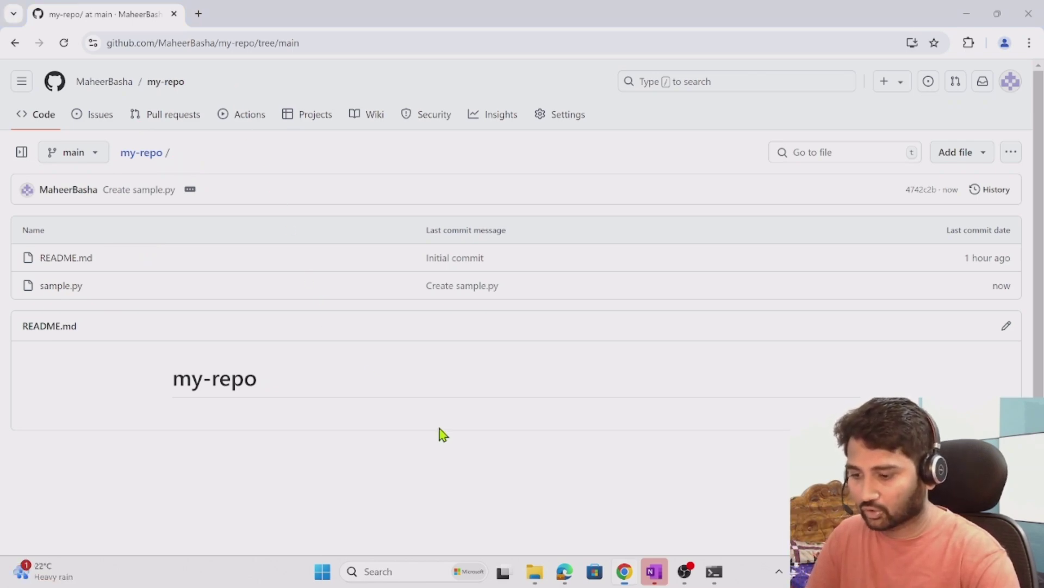
# Step: Check the local my-project folder in File Explorer, and copy my-repo's HTTPS clone URL from its main page in Chrome
pyautogui.click(535, 573)
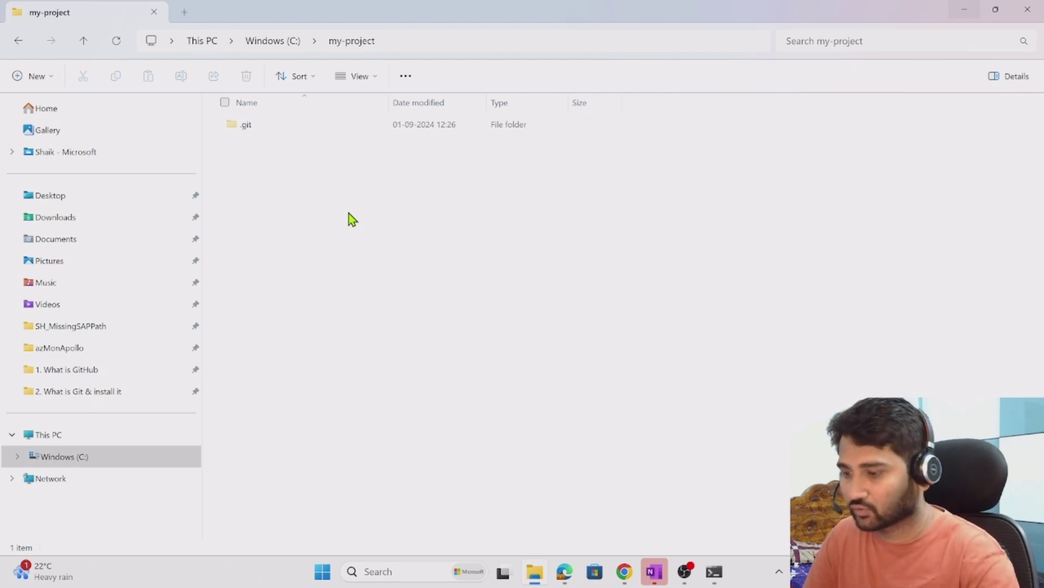
pyautogui.click(624, 572)
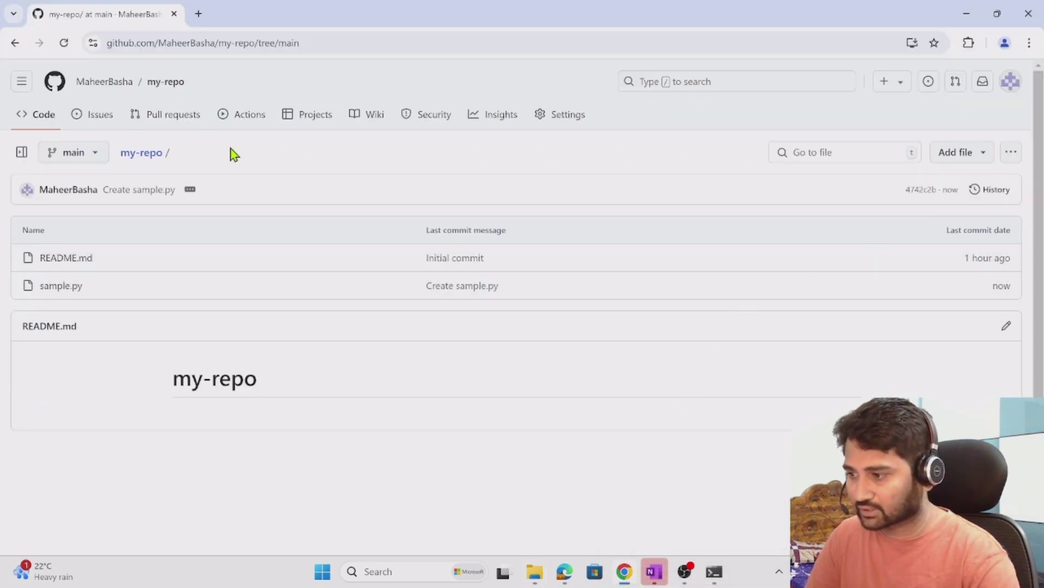
pyautogui.click(169, 87)
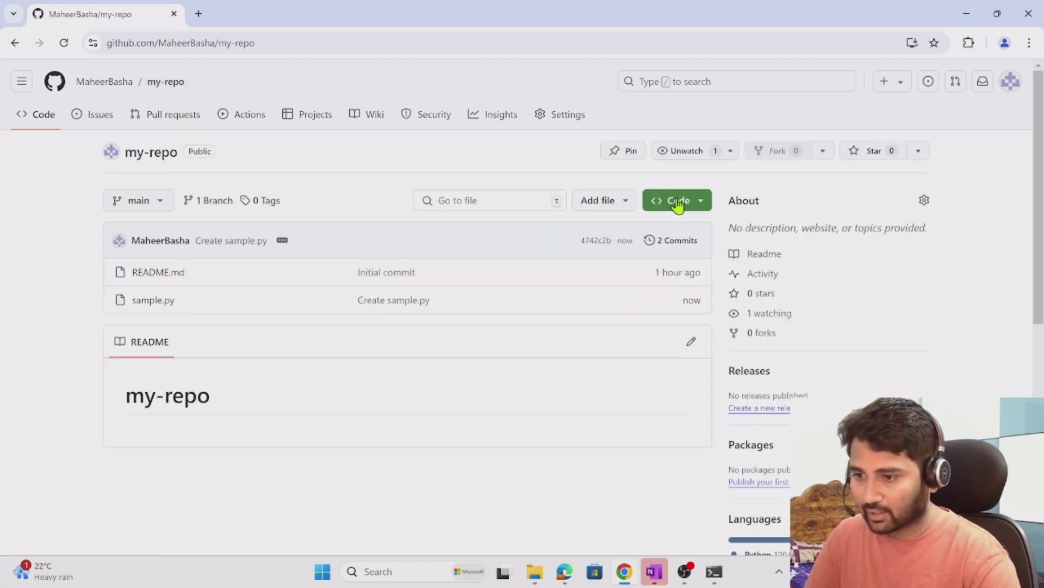
pyautogui.click(678, 203)
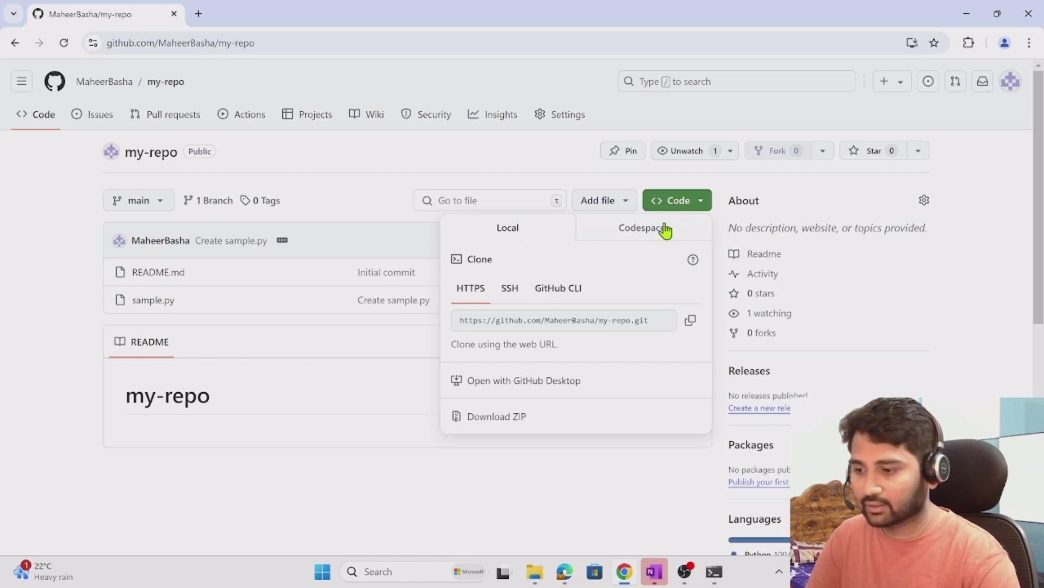
pyautogui.click(560, 313)
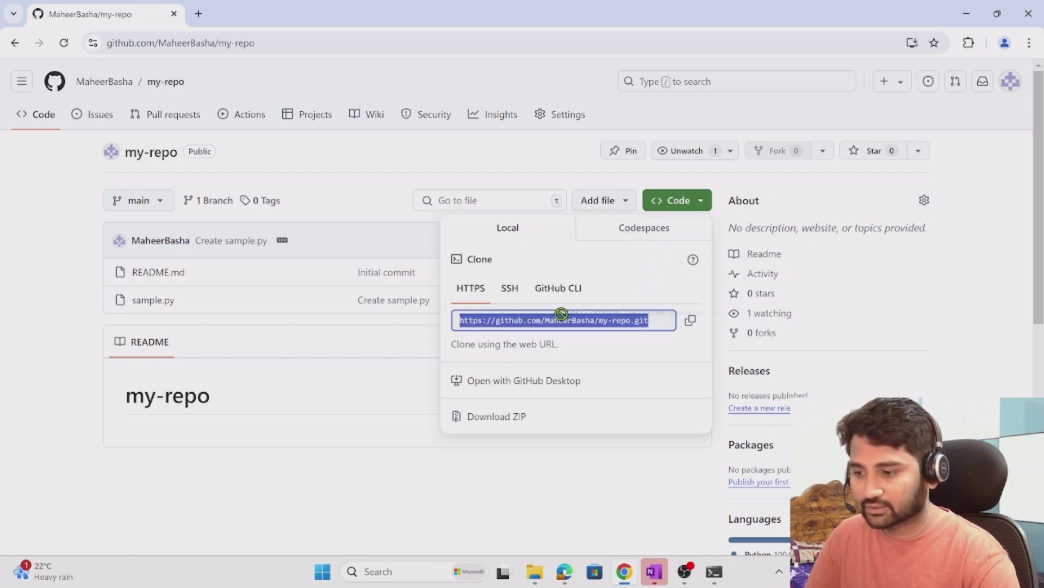
pyautogui.click(690, 322)
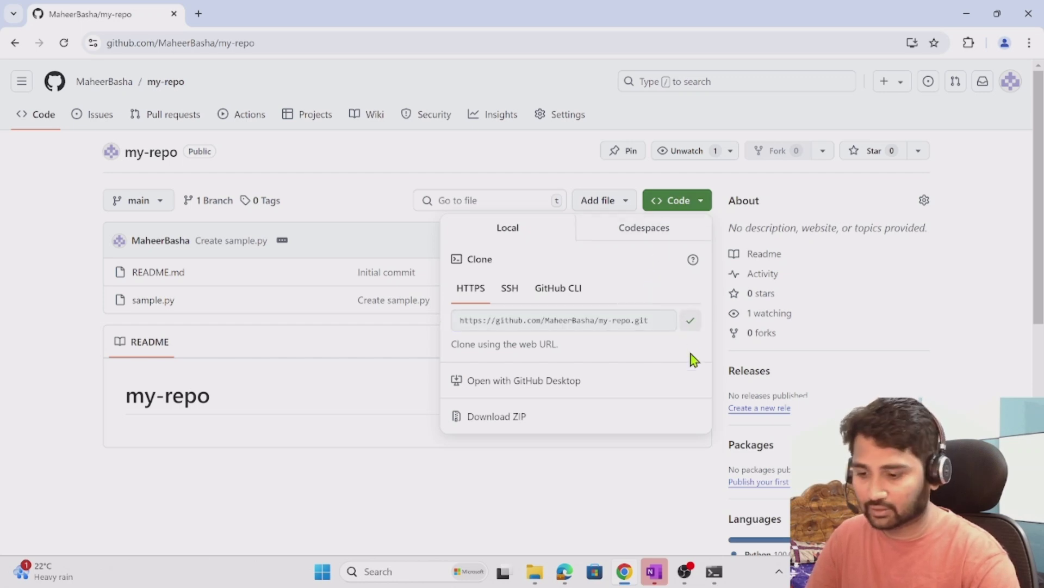
# Step: Switch to the PowerShell window in my-project and list the configured remotes with "git remote -v"
pyautogui.click(714, 571)
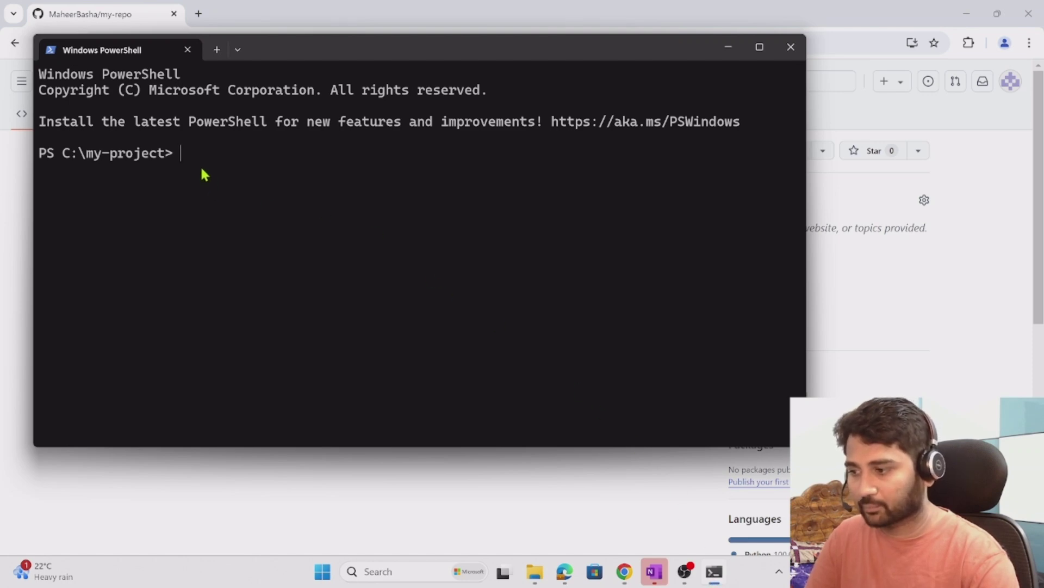
pyautogui.moveTo(87, 155); pyautogui.dragTo(142, 156)
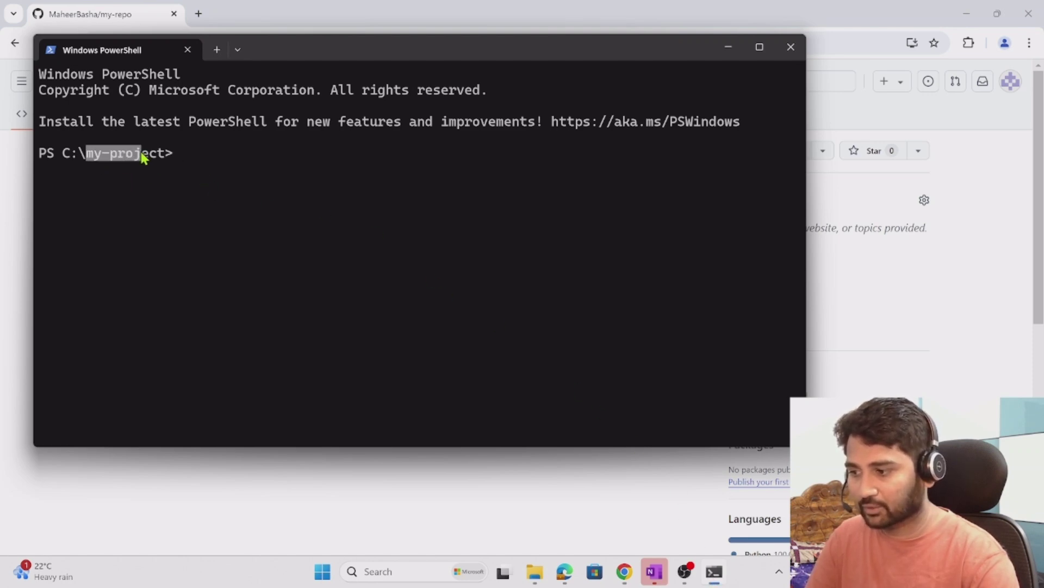
pyautogui.click(187, 159)
pyautogui.write('git ')
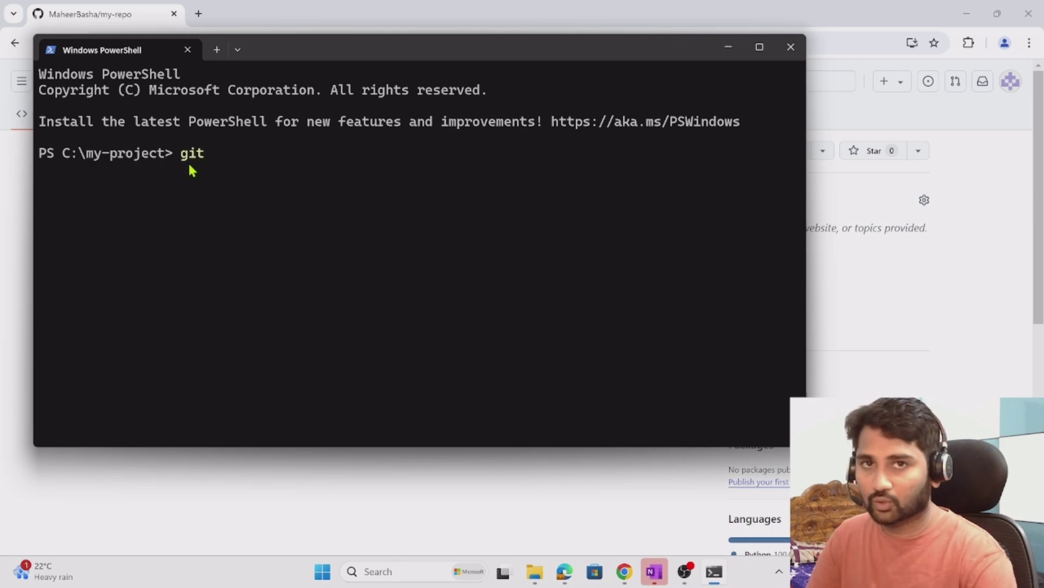
pyautogui.write('rem')
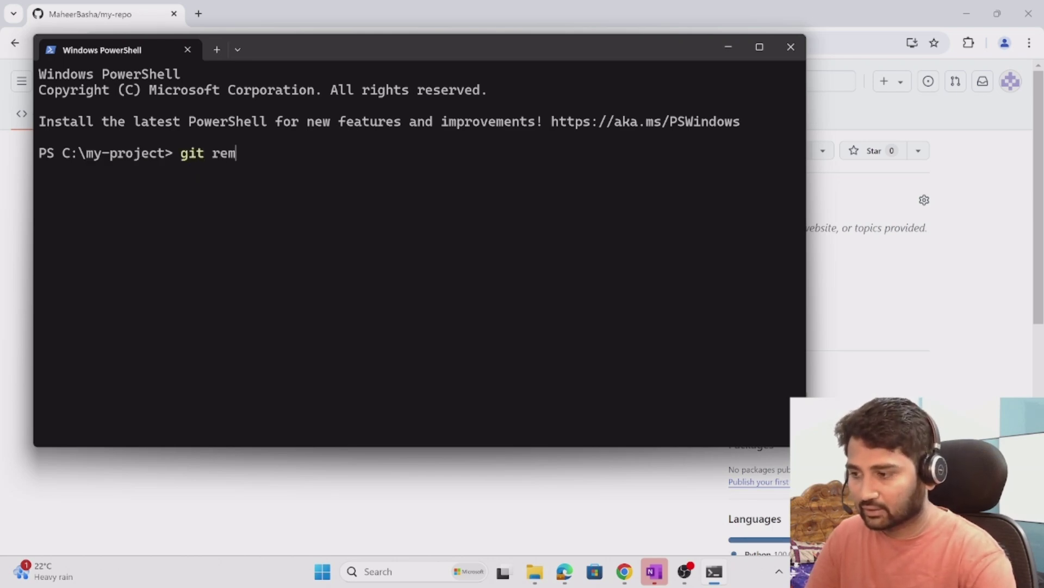
pyautogui.write('ote -v')
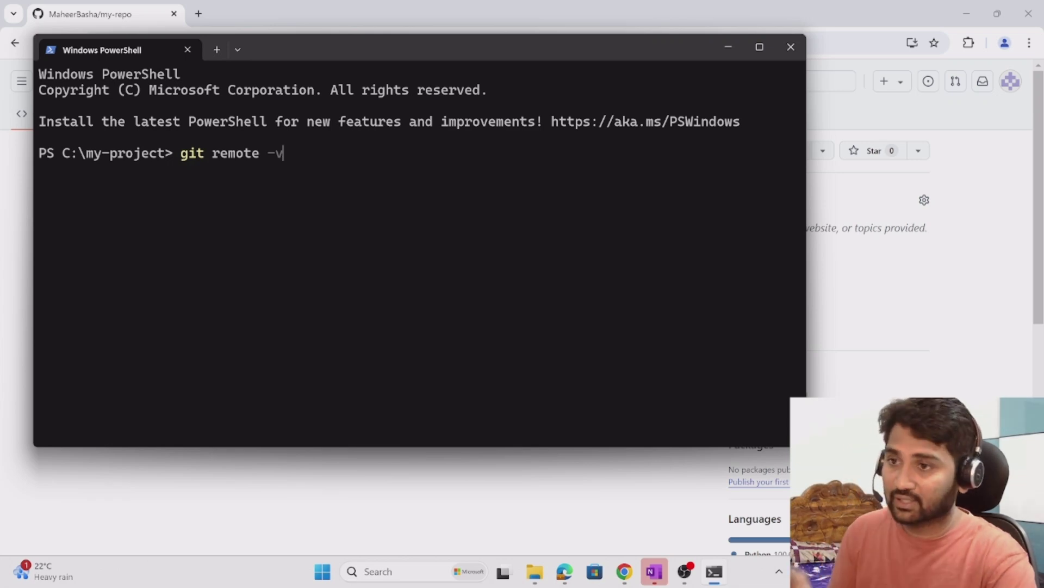
pyautogui.press('Return')
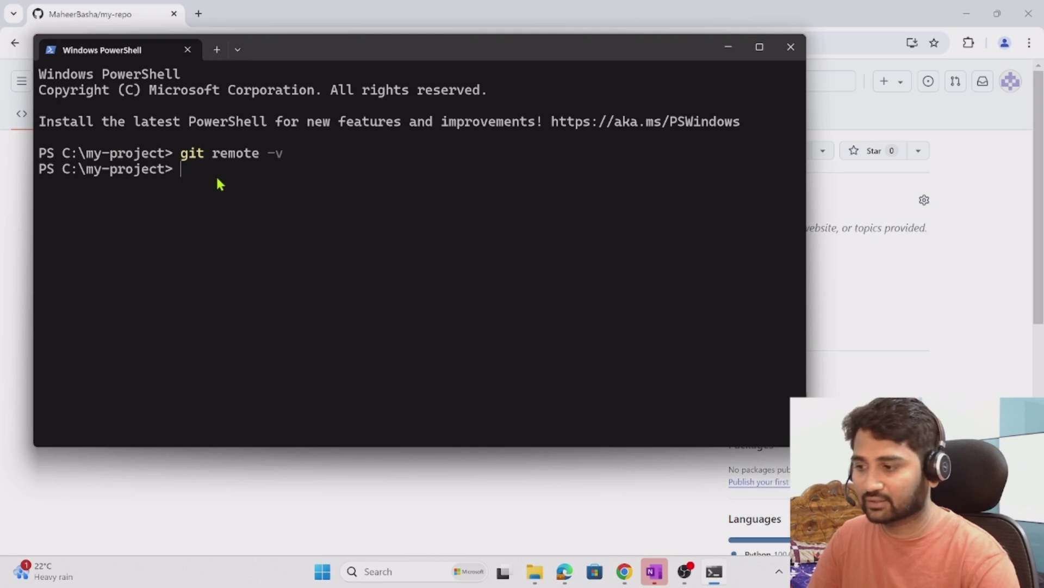
# Step: Add the copied my-repo HTTPS URL as the remote named origin using "git remote add origin"
pyautogui.write('git ')
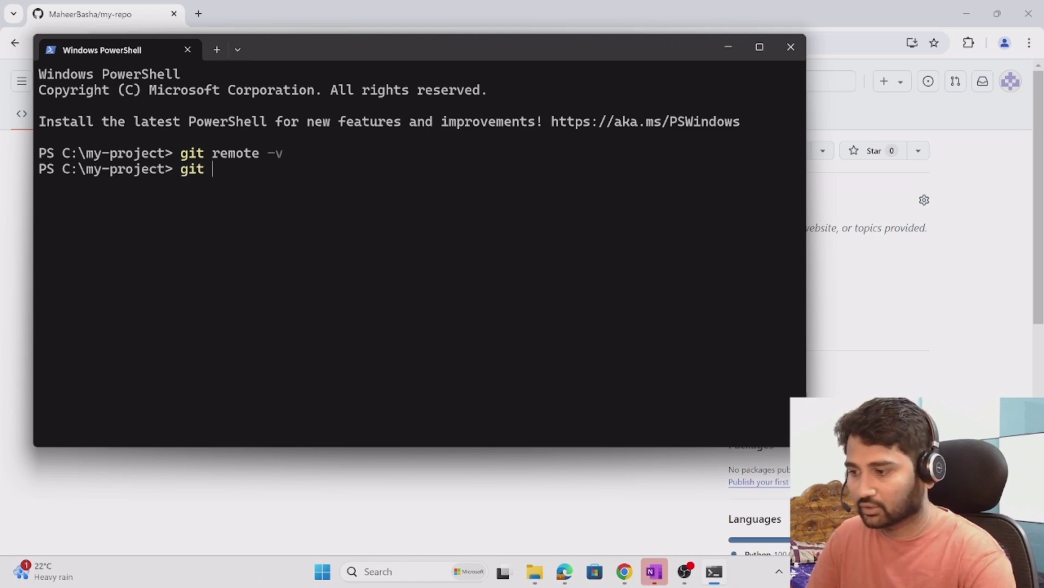
pyautogui.write('remote ')
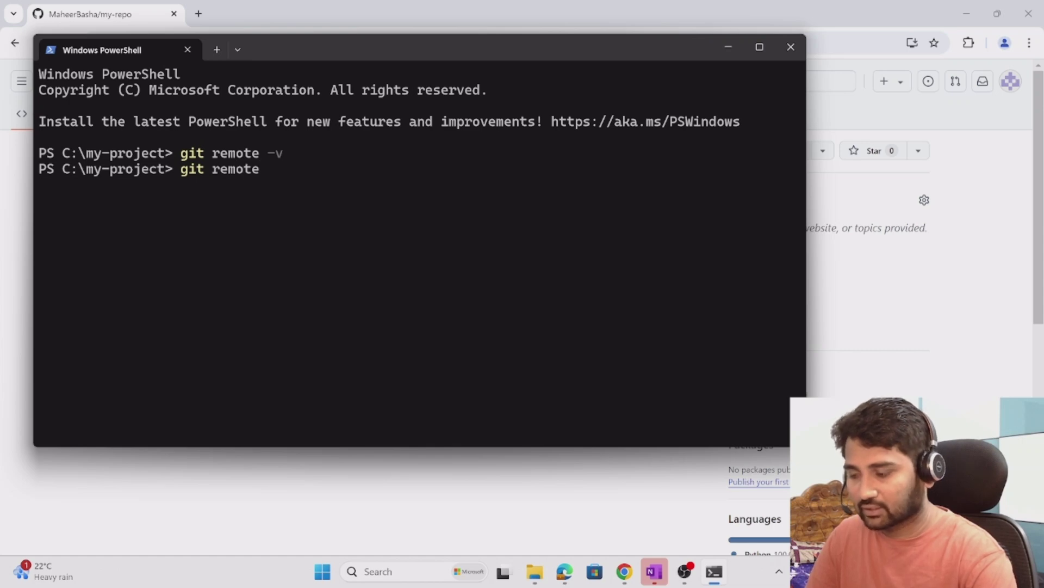
pyautogui.write('a')
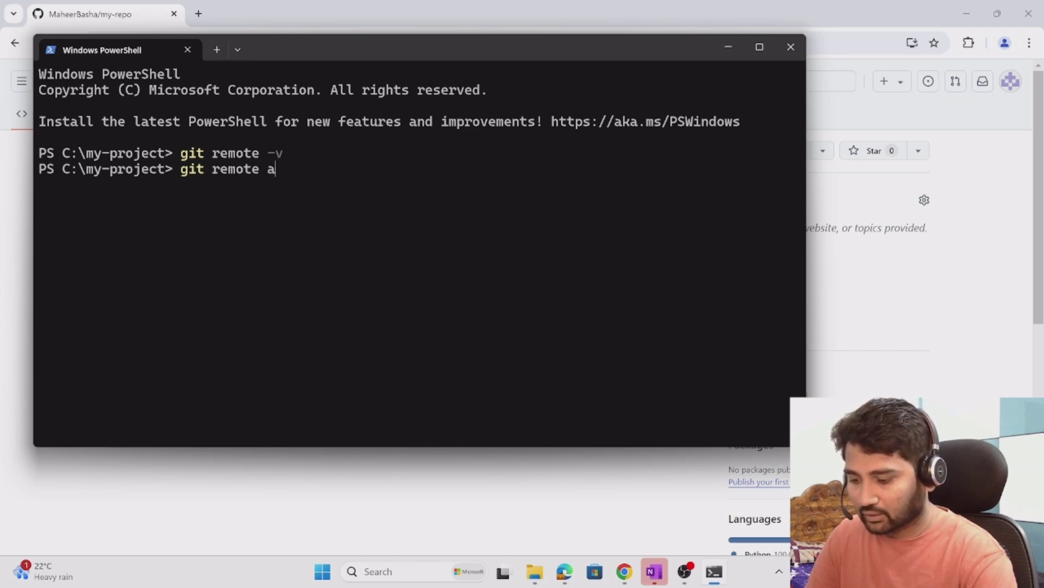
pyautogui.write('dd origin')
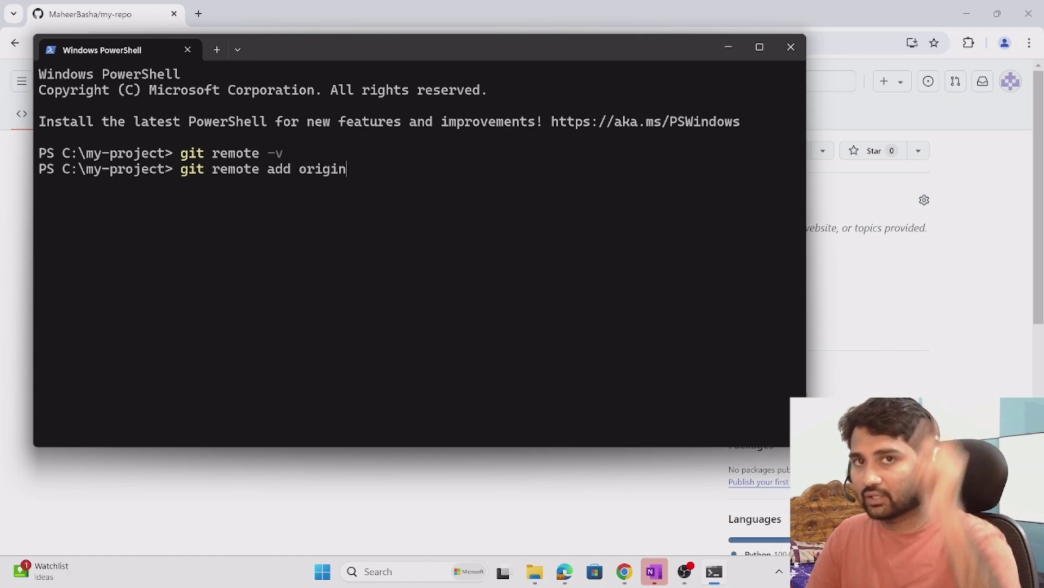
pyautogui.hotkey('ctrl', 'v')
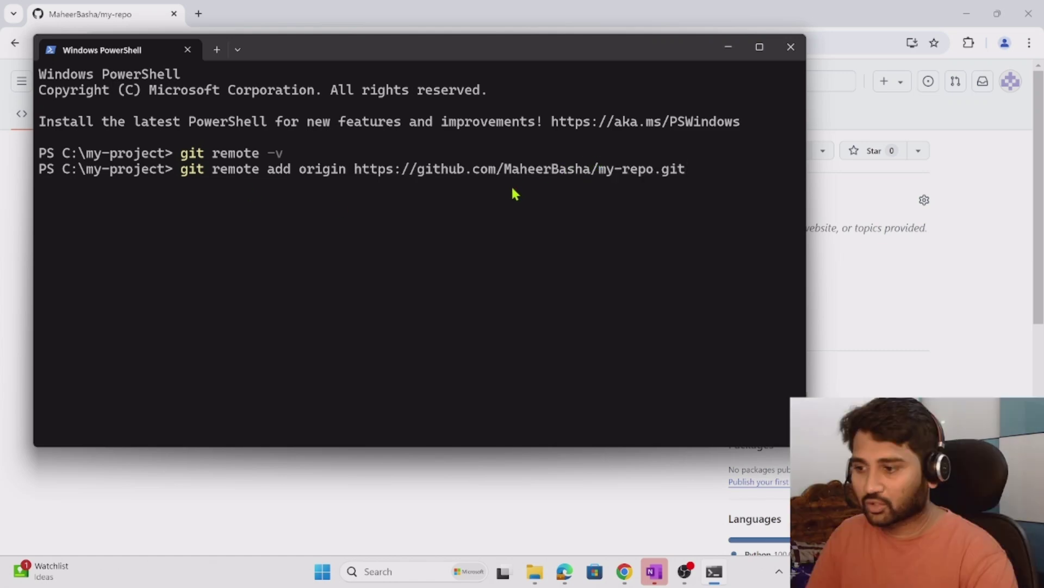
pyautogui.press('Return')
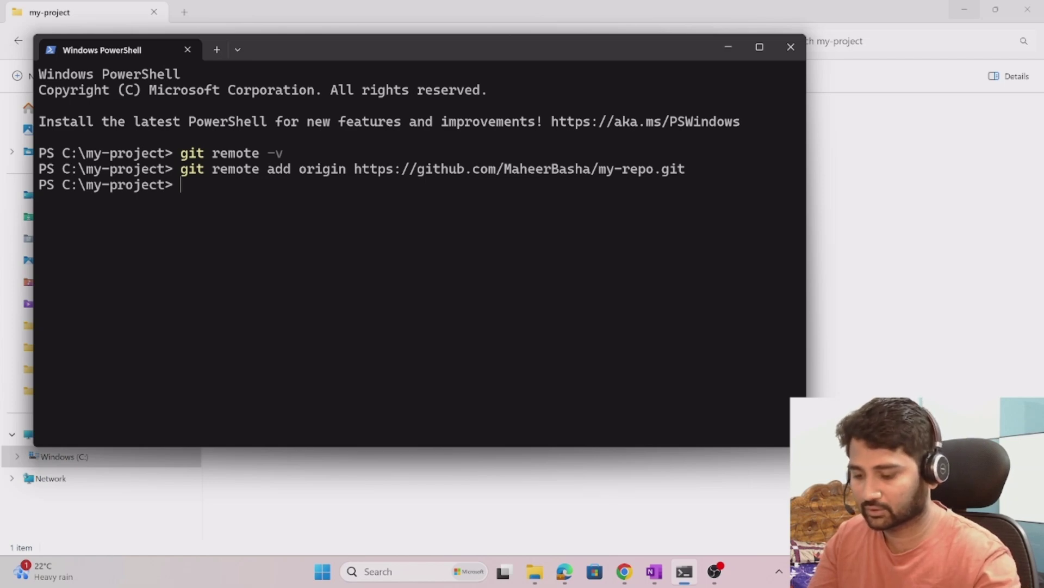
# Step: Rerun "git remote -v" to check the fetch and push URLs of origin
pyautogui.press('Up')
pyautogui.press('Up')
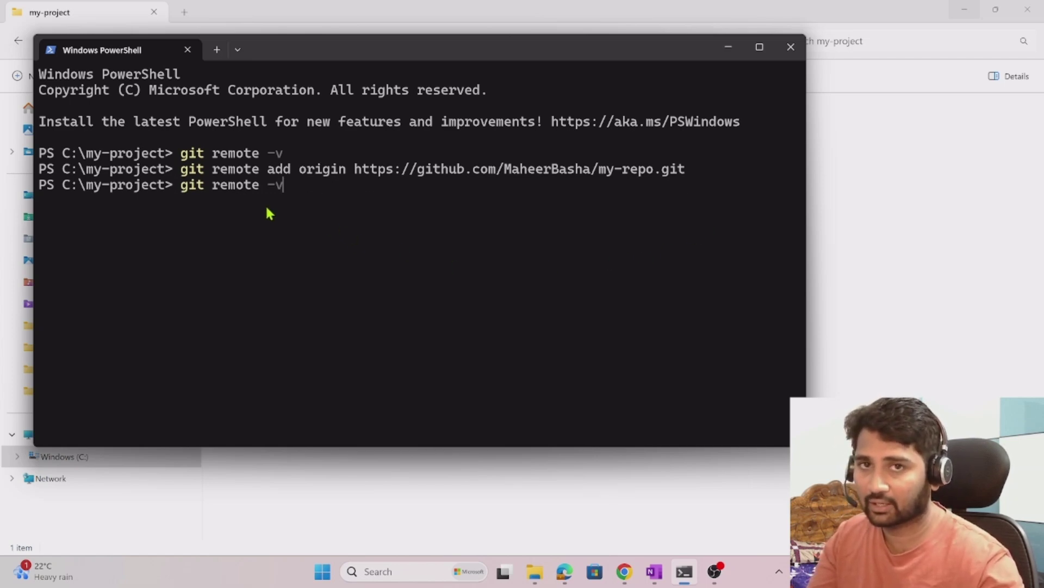
pyautogui.press('Return')
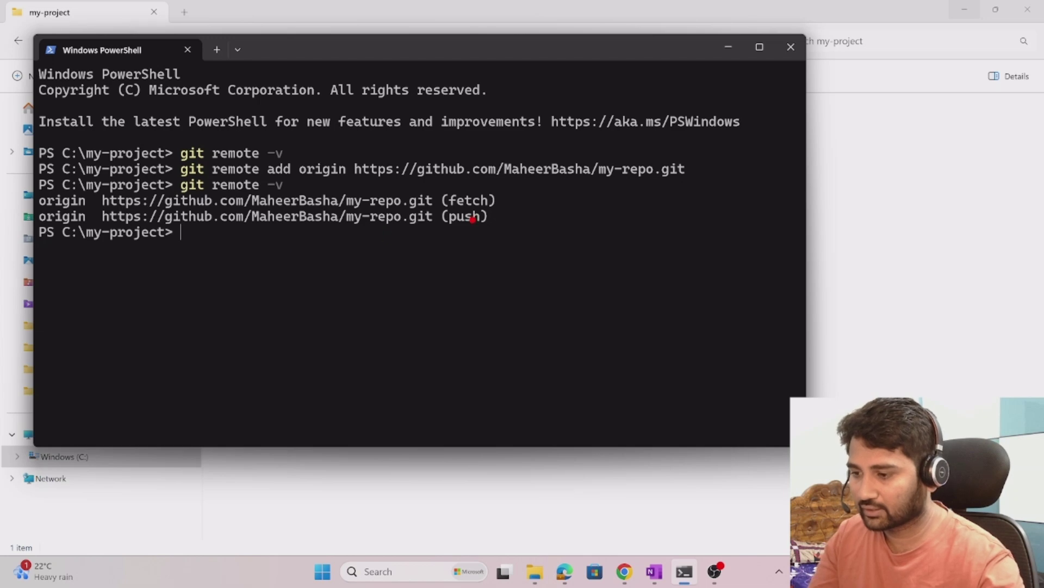
pyautogui.moveTo(380, 193); pyautogui.dragTo(408, 173)
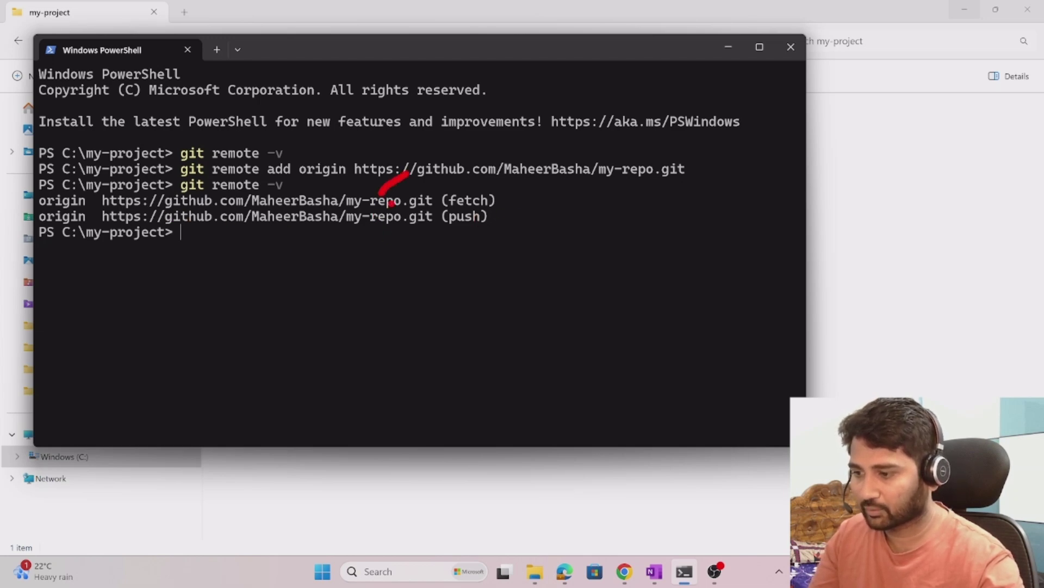
pyautogui.click(382, 234)
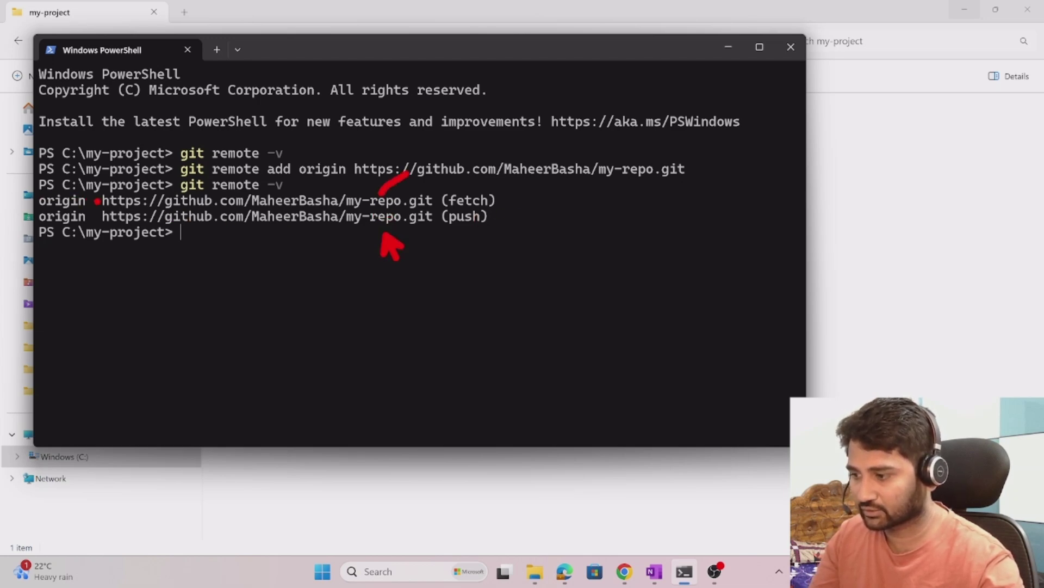
pyautogui.moveTo(94, 201); pyautogui.dragTo(116, 184)
pyautogui.press('Escape')
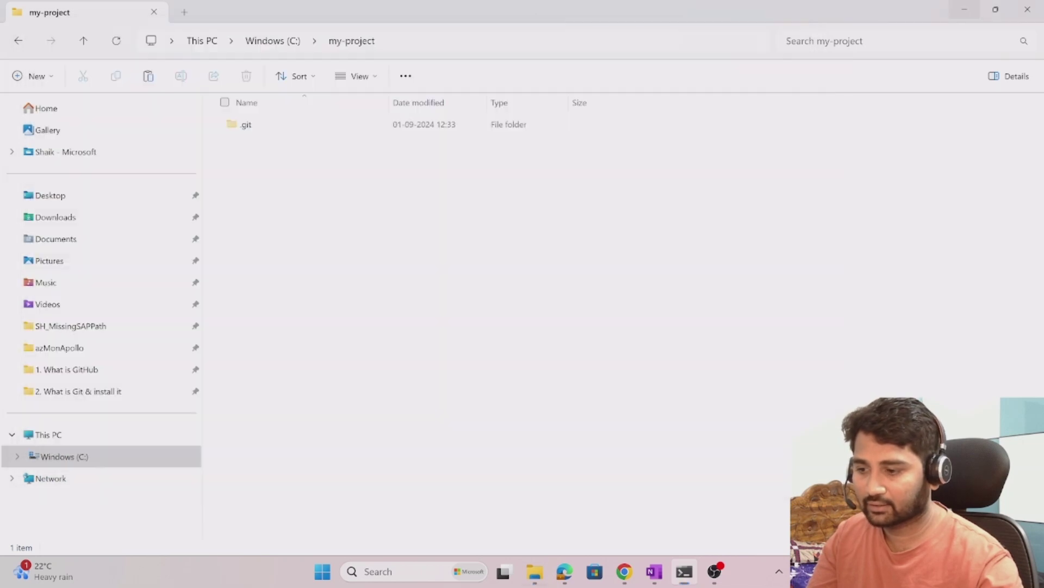
# Step: Check the local my-project folder in File Explorer, and view my-repo's file list on its GitHub page in Chrome
pyautogui.click(684, 571)
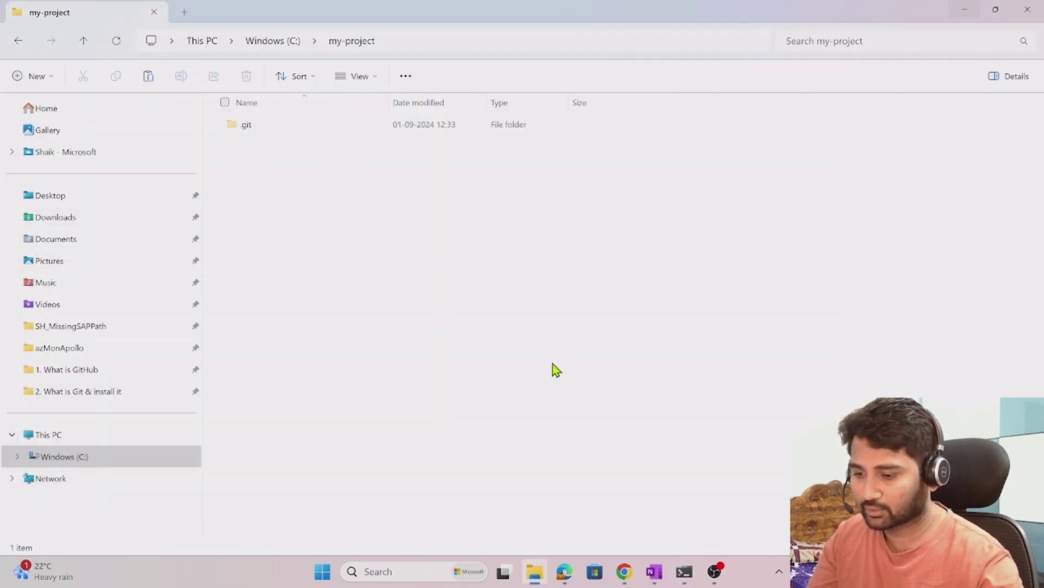
pyautogui.click(624, 572)
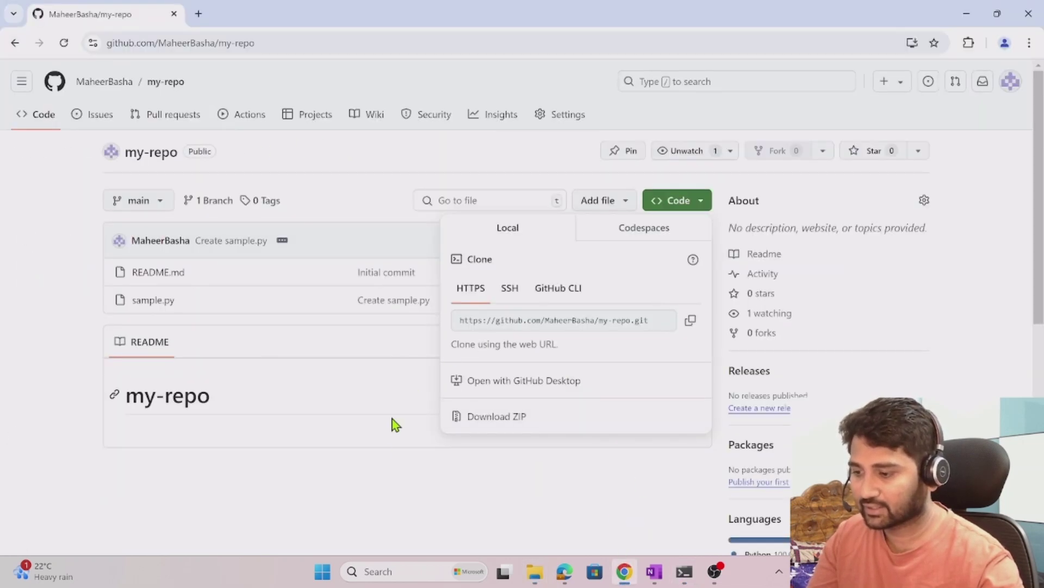
pyautogui.click(375, 493)
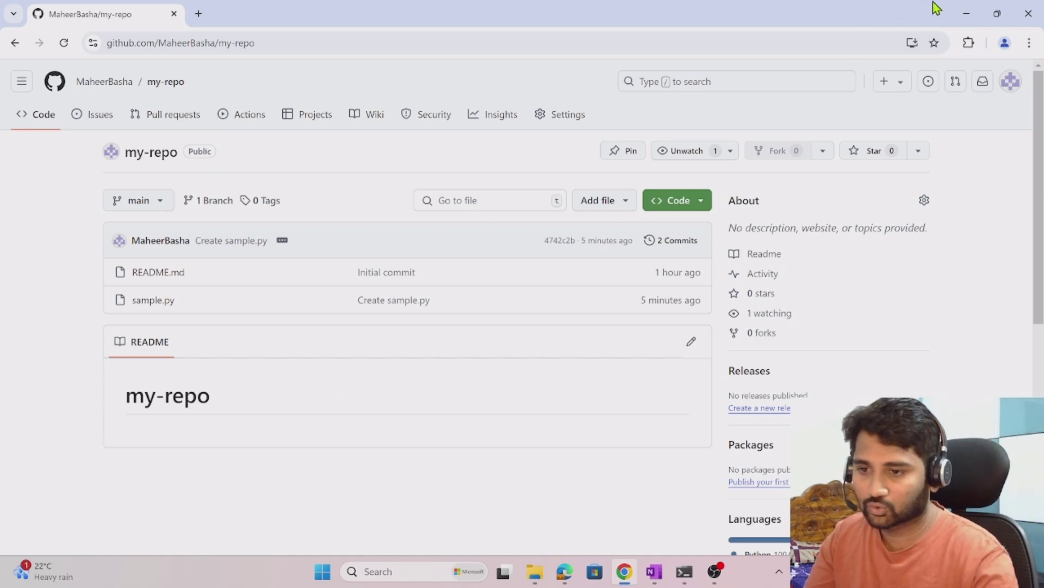
pyautogui.click(966, 13)
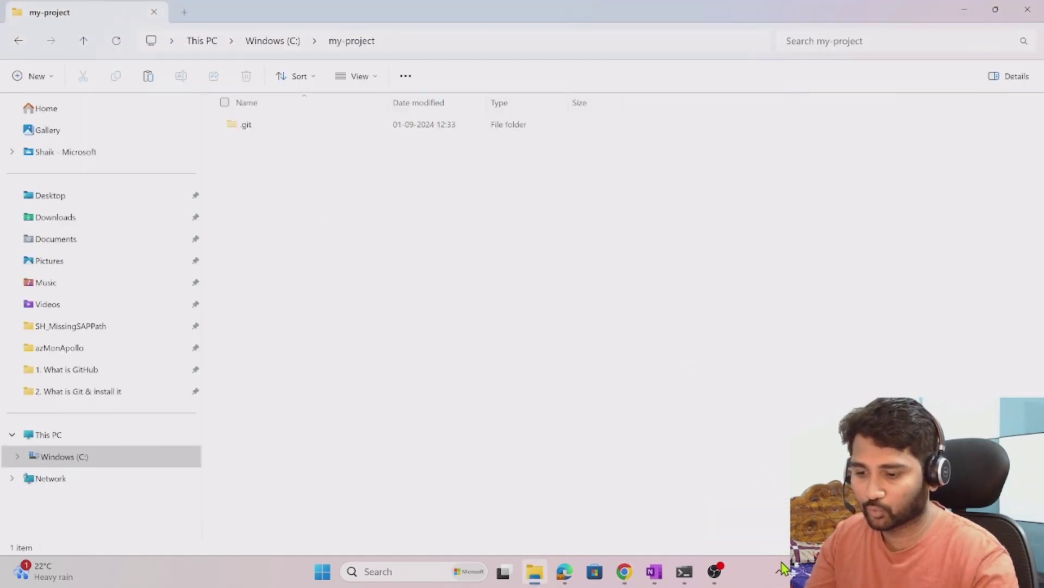
# Step: Switch to the PowerShell window and pull the remote main branch into my-project with "git pull origin main"
pyautogui.click(684, 578)
pyautogui.write('git p')
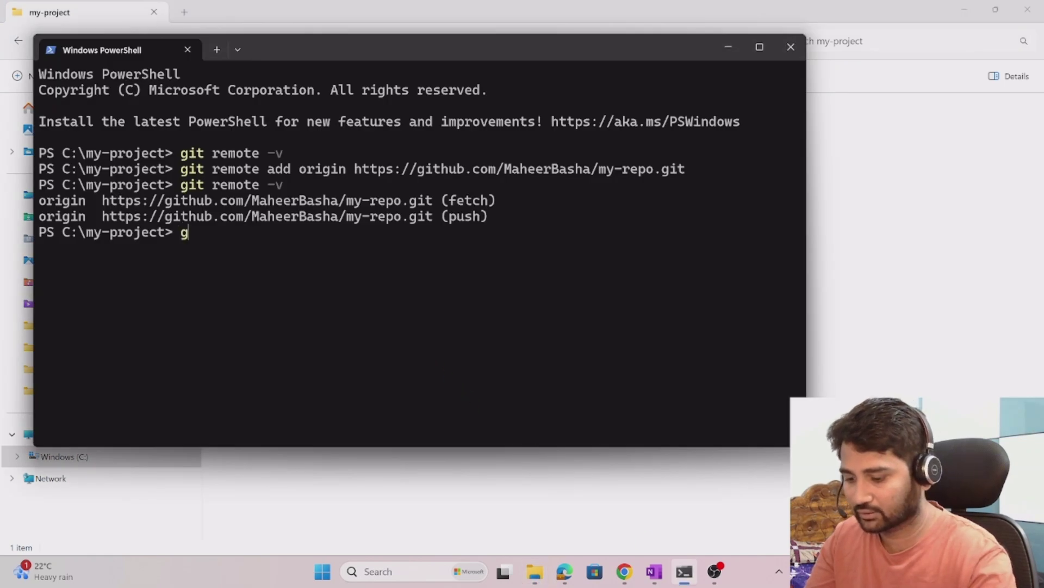
pyautogui.write('ull ')
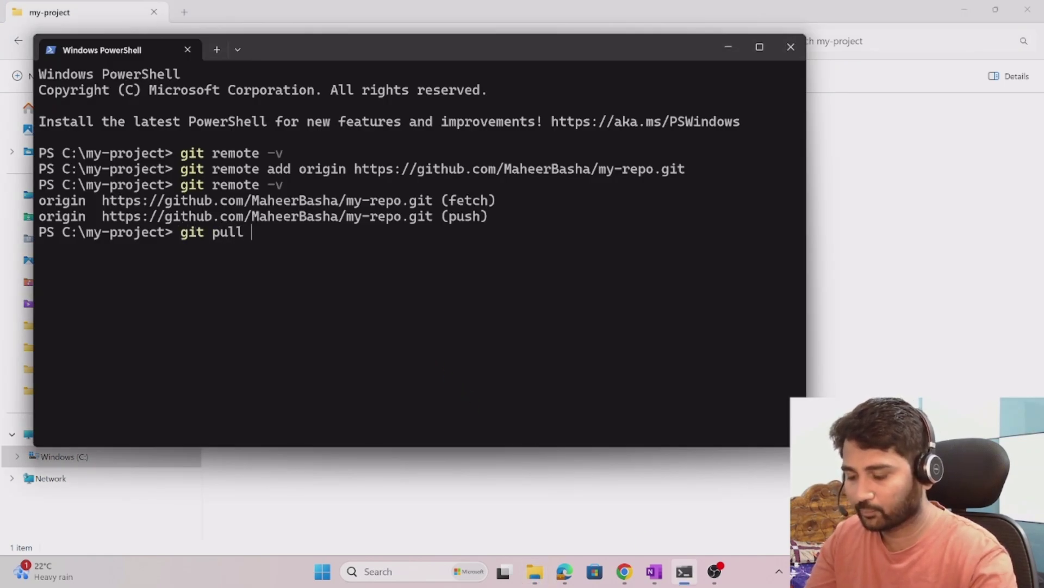
pyautogui.write('origin')
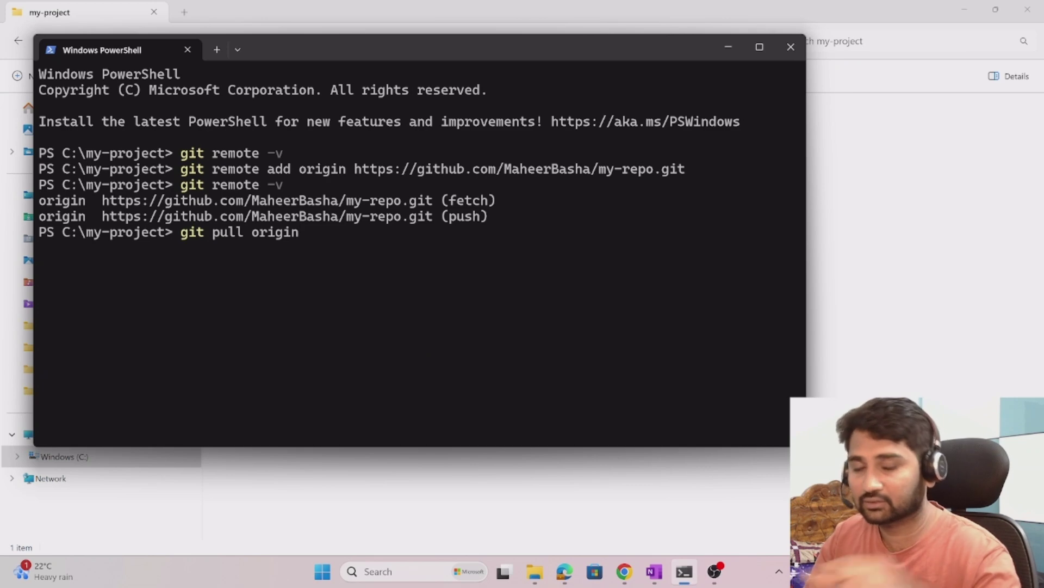
pyautogui.write(' main')
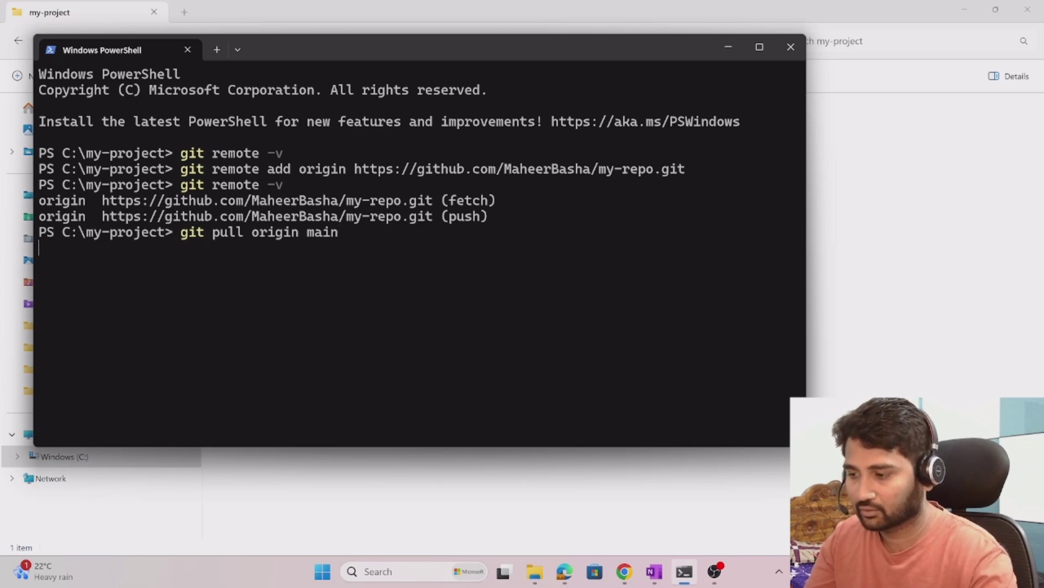
pyautogui.press('Return')
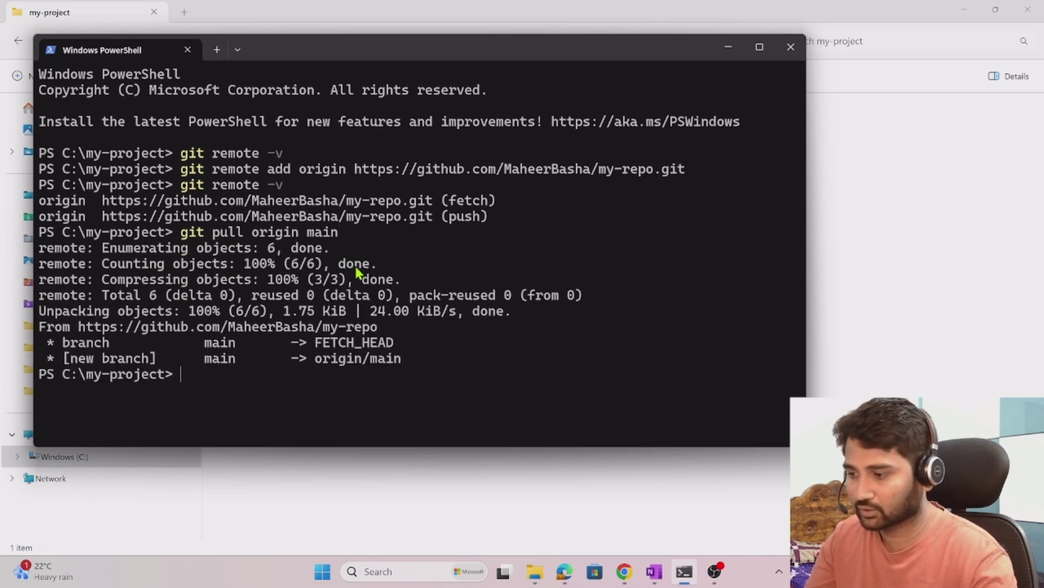
pyautogui.moveTo(103, 248); pyautogui.dragTo(404, 362)
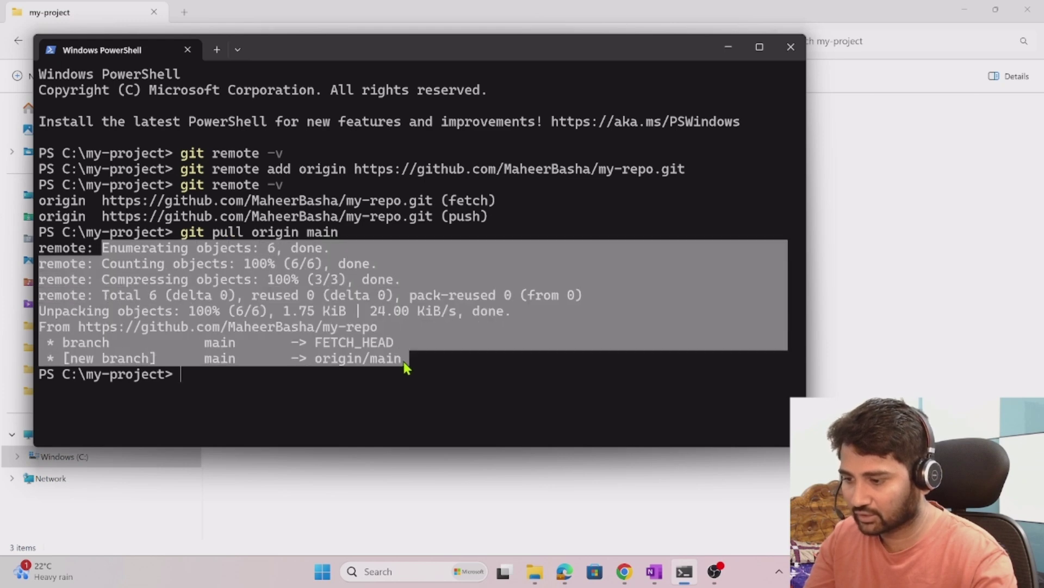
# Step: Return to the my-project folder in File Explorer and check for the files pulled from the remote
pyautogui.click(837, 376)
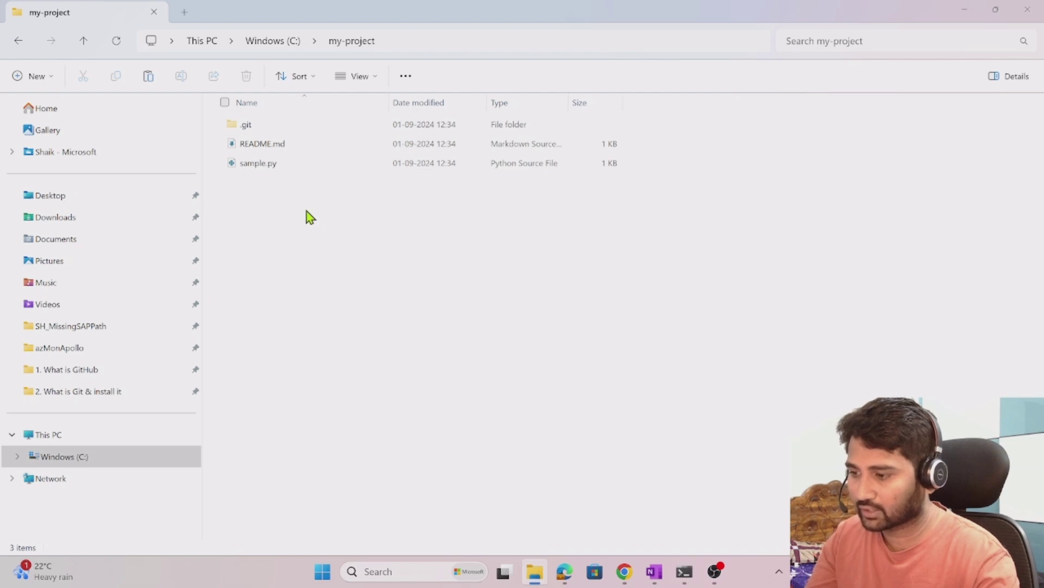
pyautogui.moveTo(289, 169); pyautogui.dragTo(310, 216)
pyautogui.moveTo(291, 145); pyautogui.dragTo(325, 140)
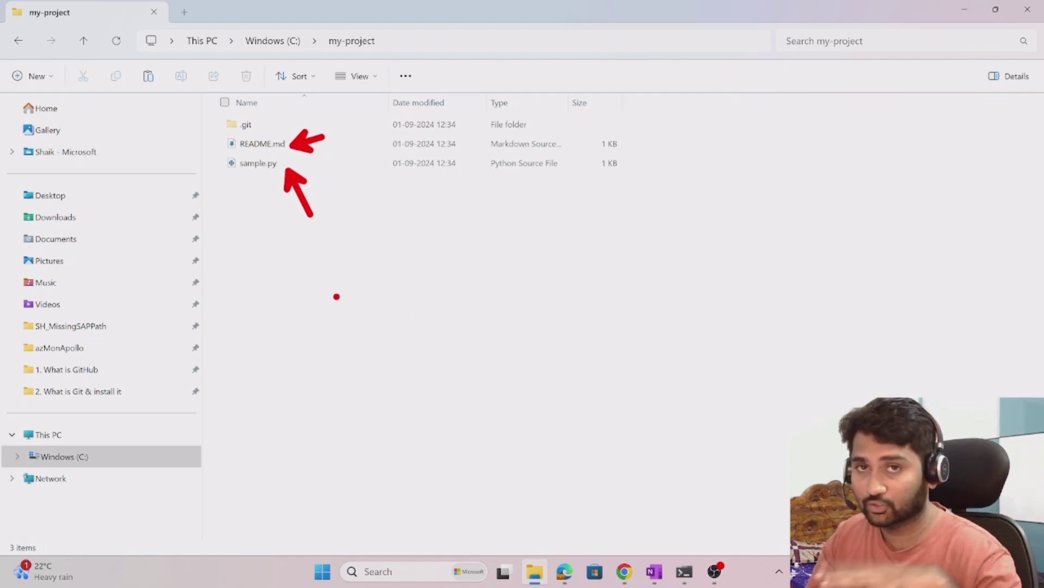
pyautogui.press('Escape')
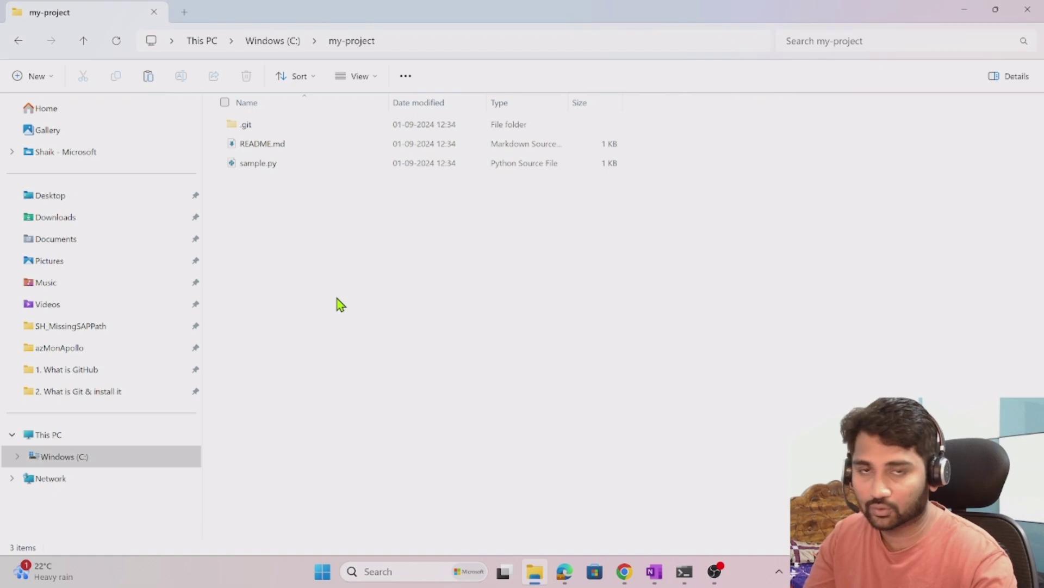
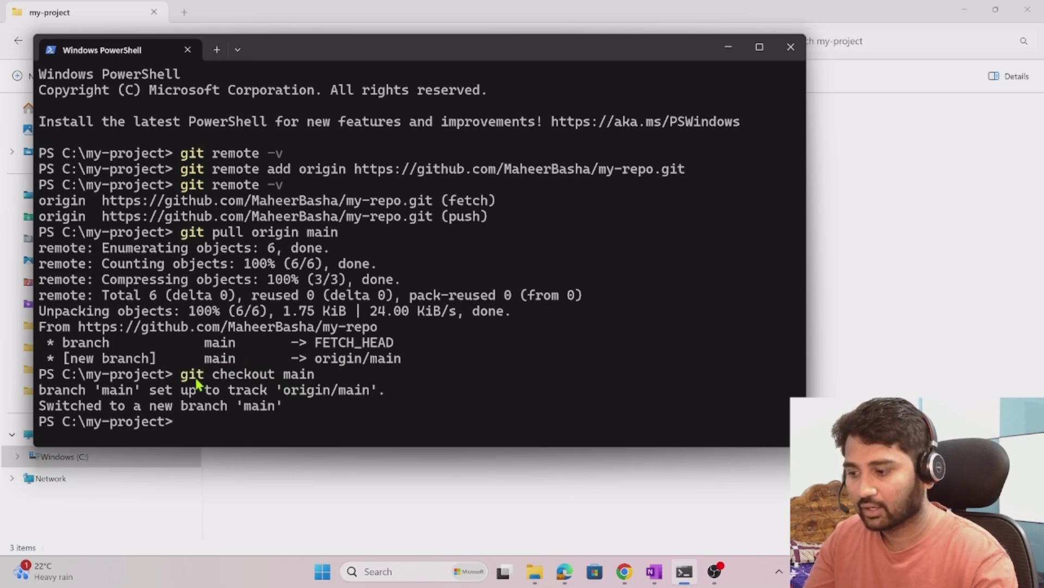
# Step: Create a new text document in the my-project folder in File Explorer and rename it demo.py, accepting the extension change
pyautogui.moveTo(189, 376); pyautogui.dragTo(283, 375)
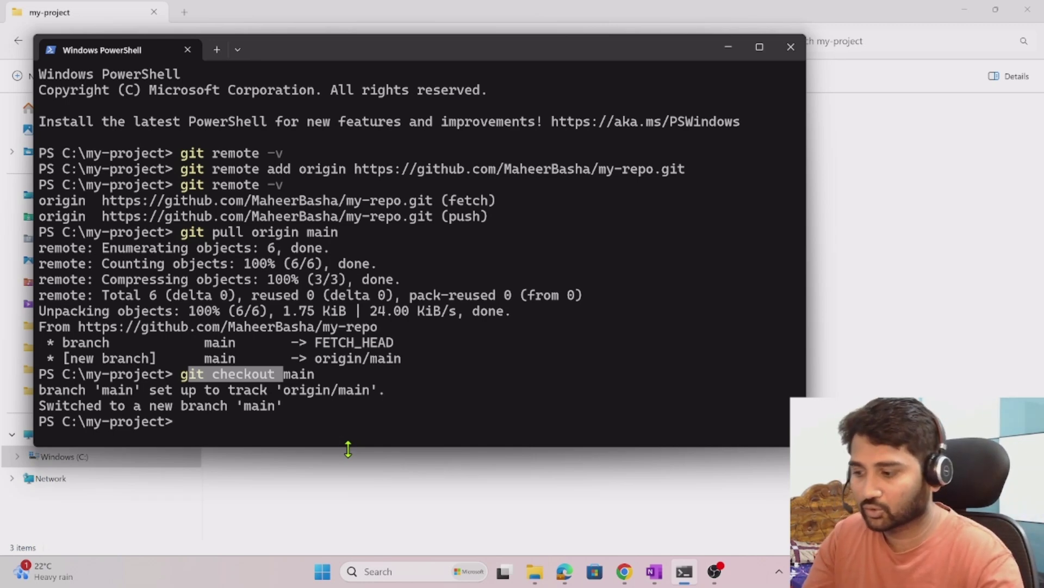
pyautogui.click(982, 368)
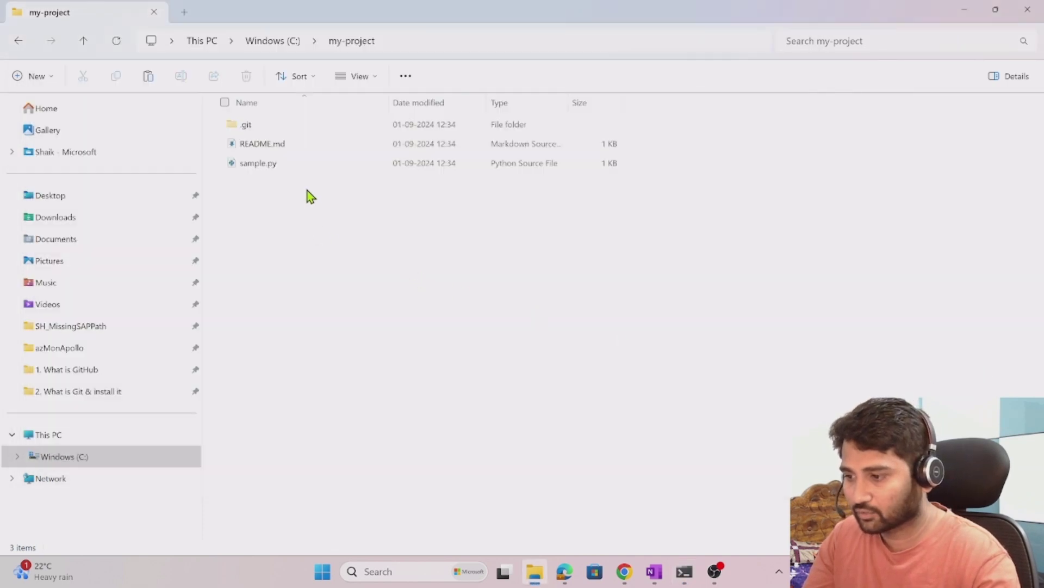
pyautogui.rightClick(275, 170)
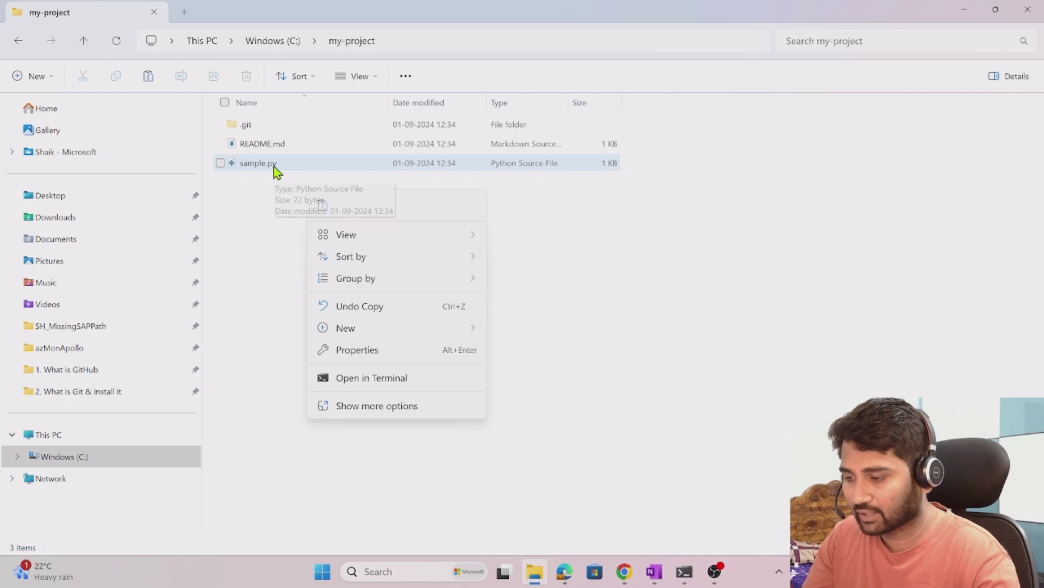
pyautogui.moveTo(468, 339)
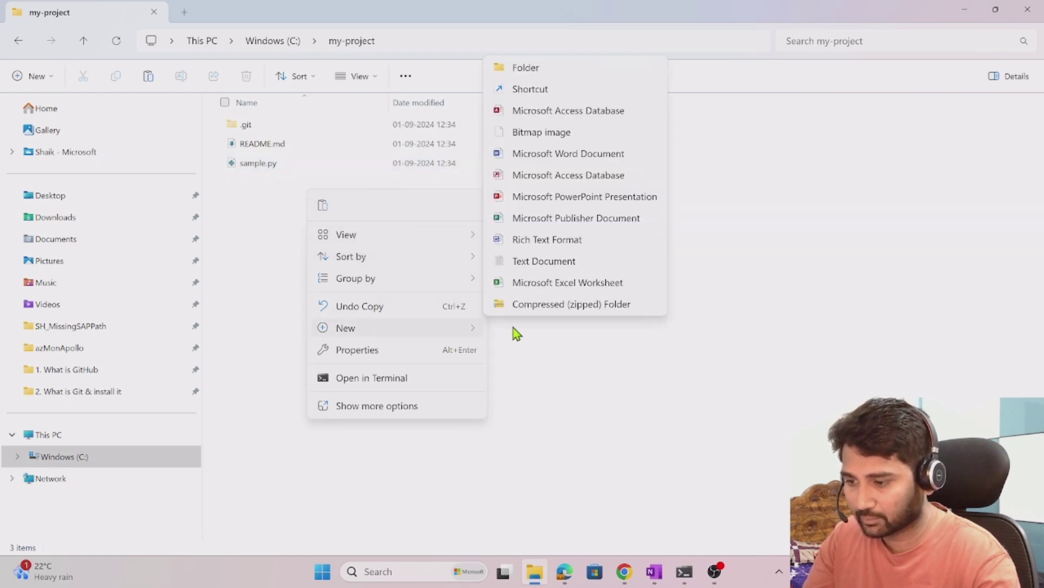
pyautogui.click(564, 262)
pyautogui.write('demo.txt')
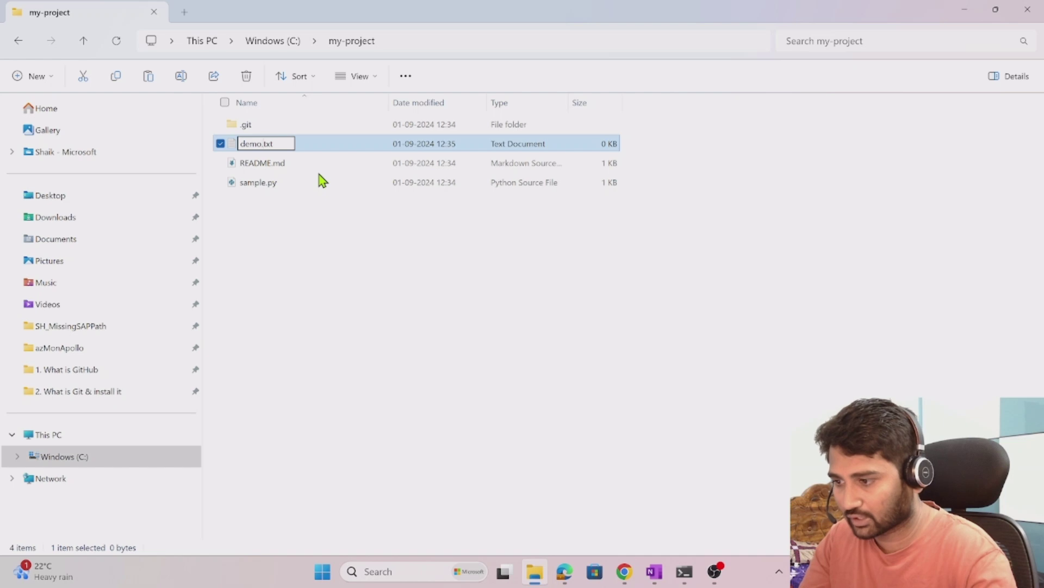
pyautogui.press('End')
pyautogui.press('BackSpace')
pyautogui.press('BackSpace')
pyautogui.press('BackSpace')
pyautogui.write('py')
pyautogui.press('Return')
pyautogui.press('Return')
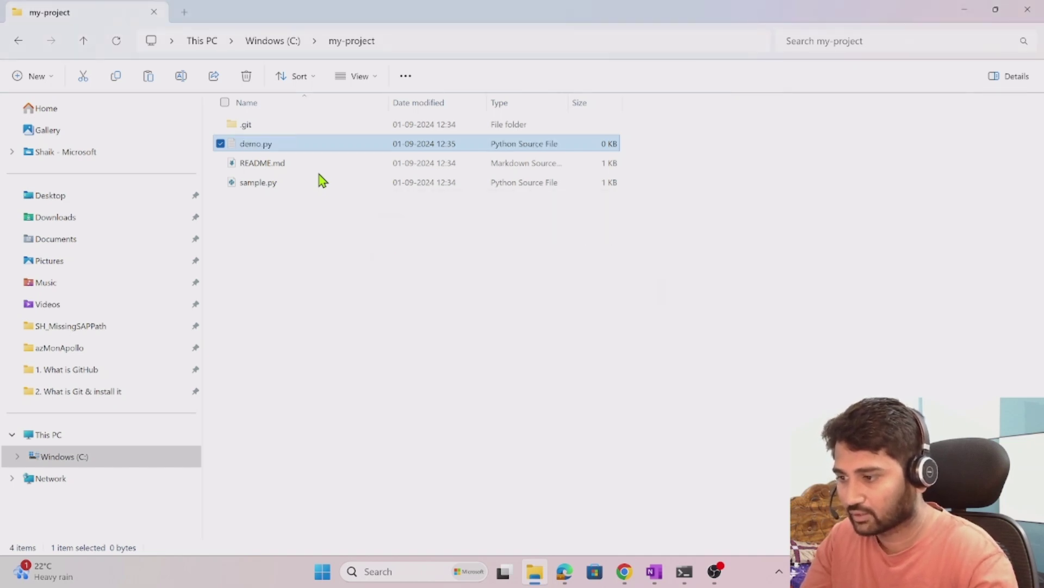
# Step: Open demo.py in Visual Studio Code, add the line print('this is demo file'), save the file and close the editor
pyautogui.doubleClick(305, 149)
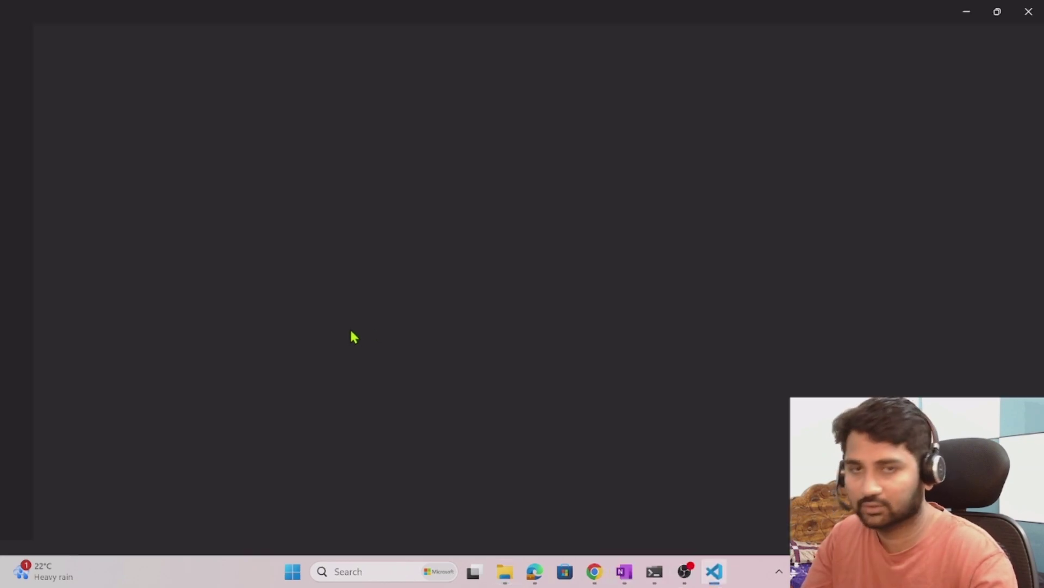
pyautogui.write("print('this is demo")
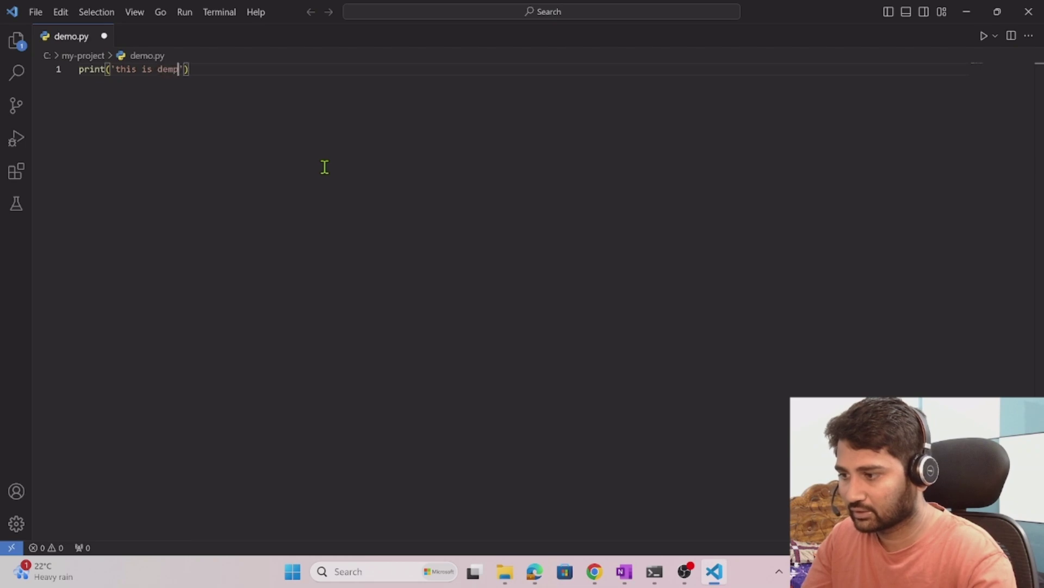
pyautogui.write(' file')
pyautogui.hotkey('ctrl', 's')
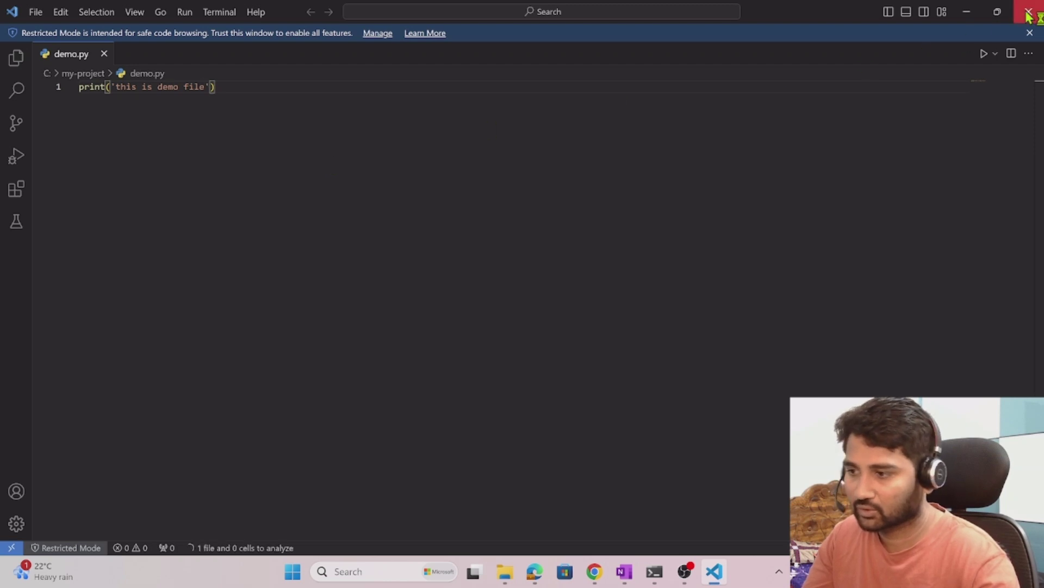
pyautogui.click(1028, 14)
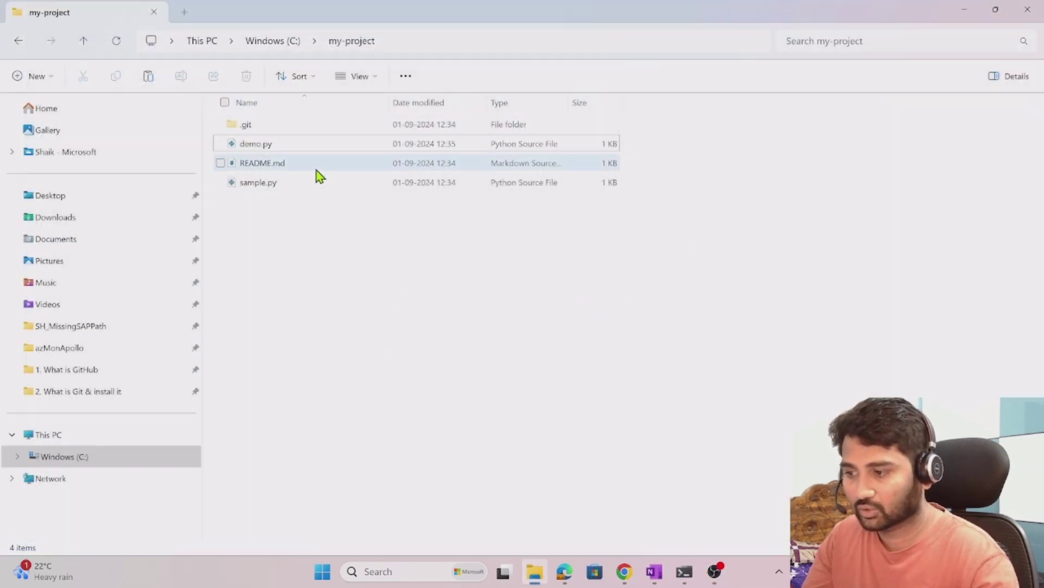
# Step: Switch to the PowerShell window and check the state of the working tree with "git status"
pyautogui.click(685, 577)
pyautogui.write('git status')
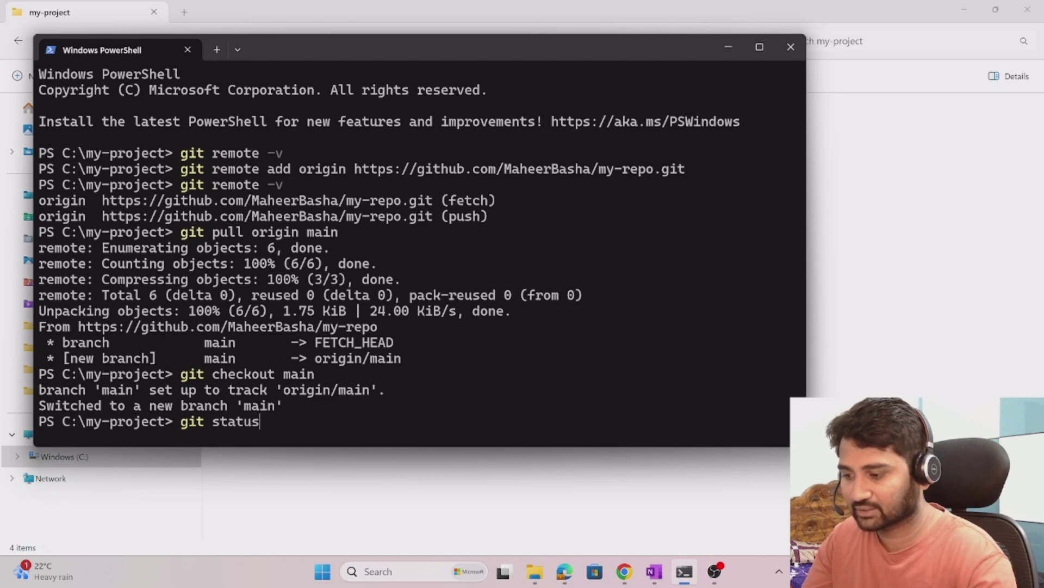
pyautogui.press('Return')
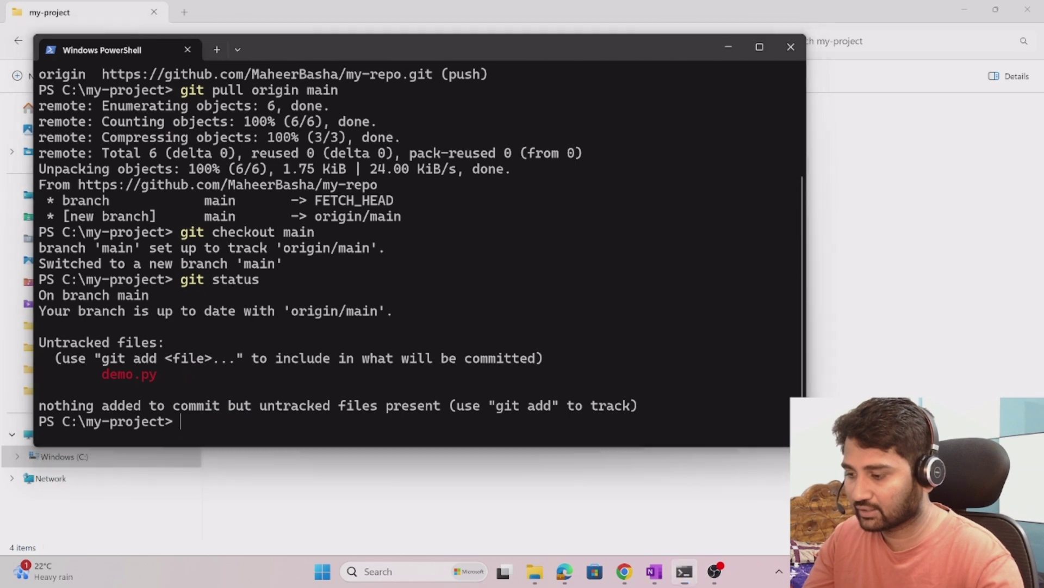
pyautogui.moveTo(164, 377); pyautogui.dragTo(225, 377)
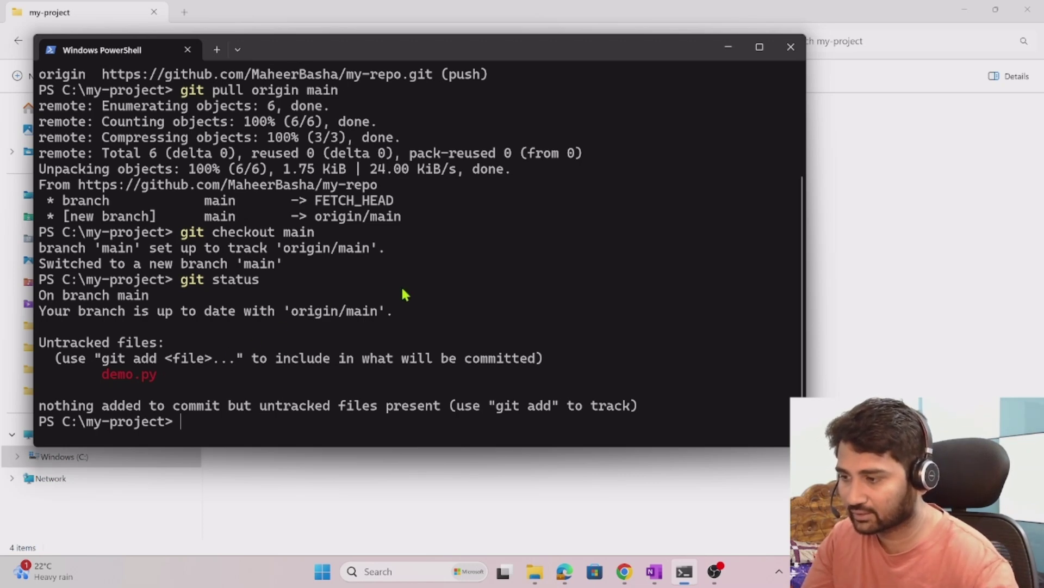
# Step: Review the remote, pull, checkout and status commands in the terminal history, and the untracked files section of the status output
pyautogui.scroll(2, 405, 294)
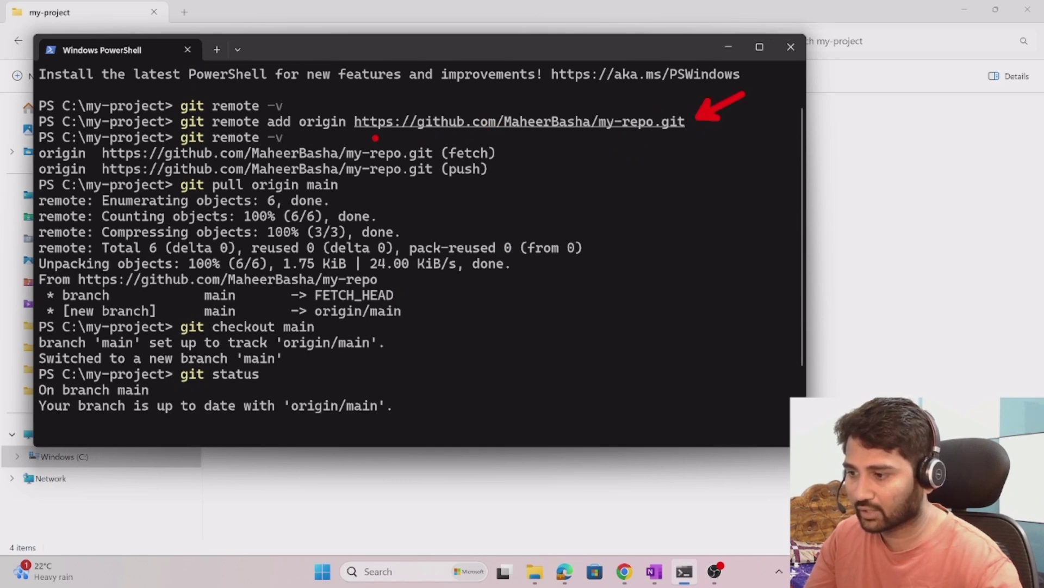
pyautogui.moveTo(332, 135); pyautogui.dragTo(439, 132)
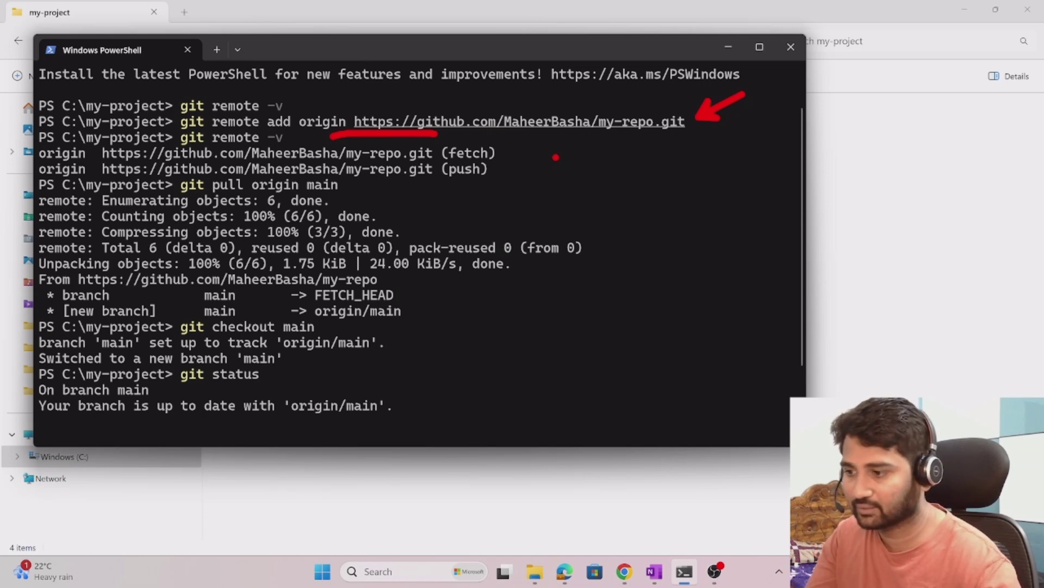
pyautogui.moveTo(306, 138)
pyautogui.mouseDown()
pyautogui.moveTo(340, 131)
pyautogui.moveTo(299, 139)
pyautogui.moveTo(315, 148)
pyautogui.mouseUp()
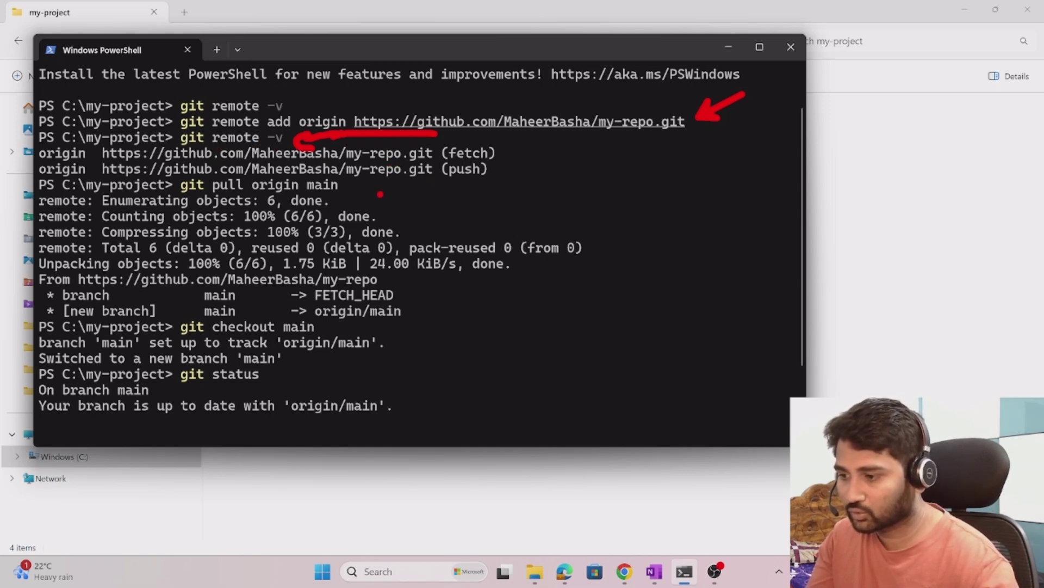
pyautogui.moveTo(369, 186); pyautogui.dragTo(447, 191)
pyautogui.moveTo(380, 174)
pyautogui.mouseDown()
pyautogui.moveTo(360, 186)
pyautogui.moveTo(373, 194)
pyautogui.mouseUp()
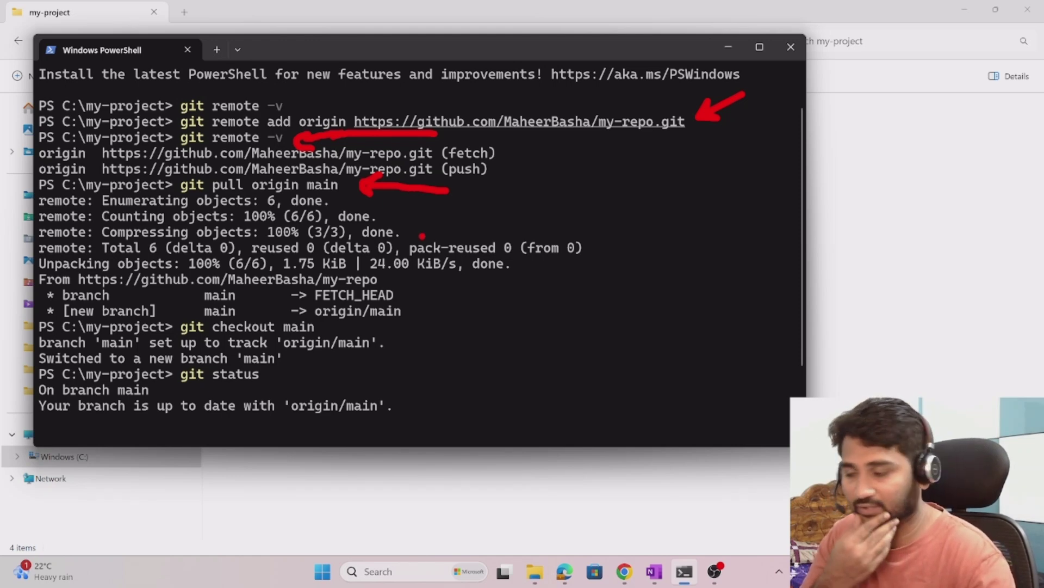
pyautogui.moveTo(356, 332)
pyautogui.mouseDown()
pyautogui.moveTo(406, 329)
pyautogui.moveTo(361, 318)
pyautogui.moveTo(342, 328)
pyautogui.moveTo(375, 343)
pyautogui.mouseUp()
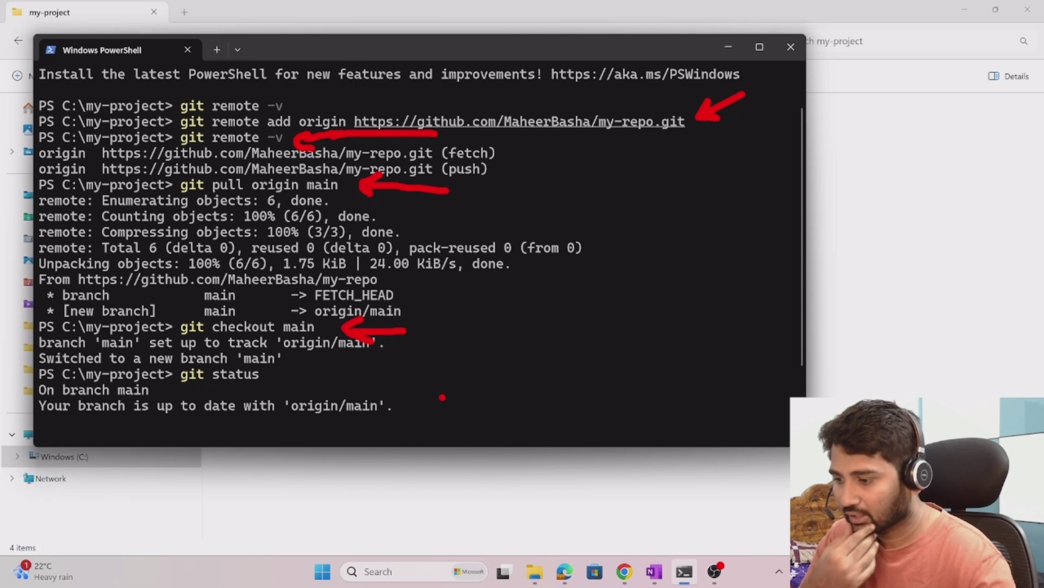
pyautogui.moveTo(290, 373)
pyautogui.mouseDown()
pyautogui.moveTo(324, 372)
pyautogui.moveTo(277, 371)
pyautogui.moveTo(292, 379)
pyautogui.mouseUp()
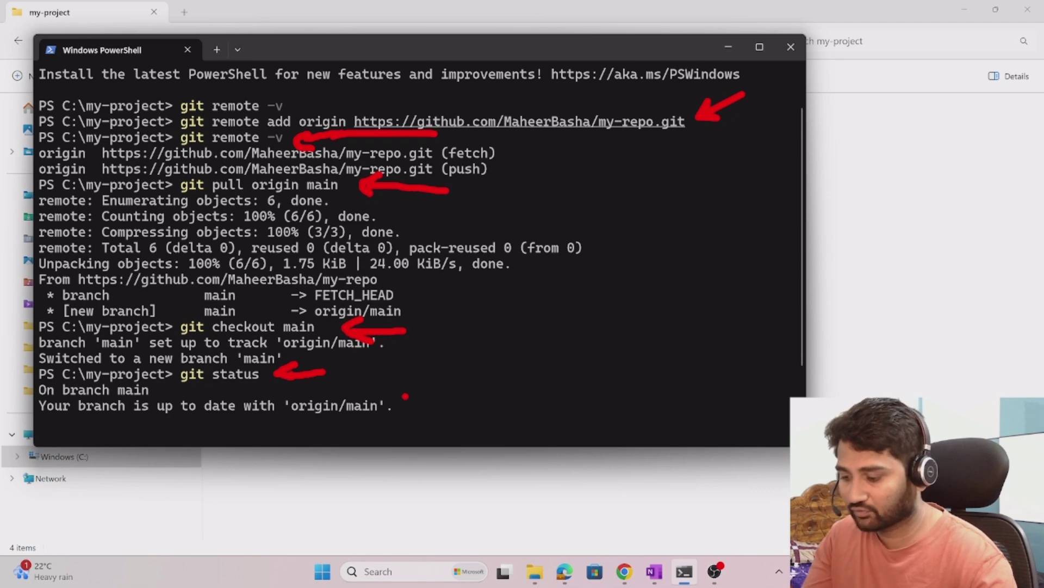
pyautogui.press('Escape')
pyautogui.moveTo(212, 375); pyautogui.dragTo(62, 358)
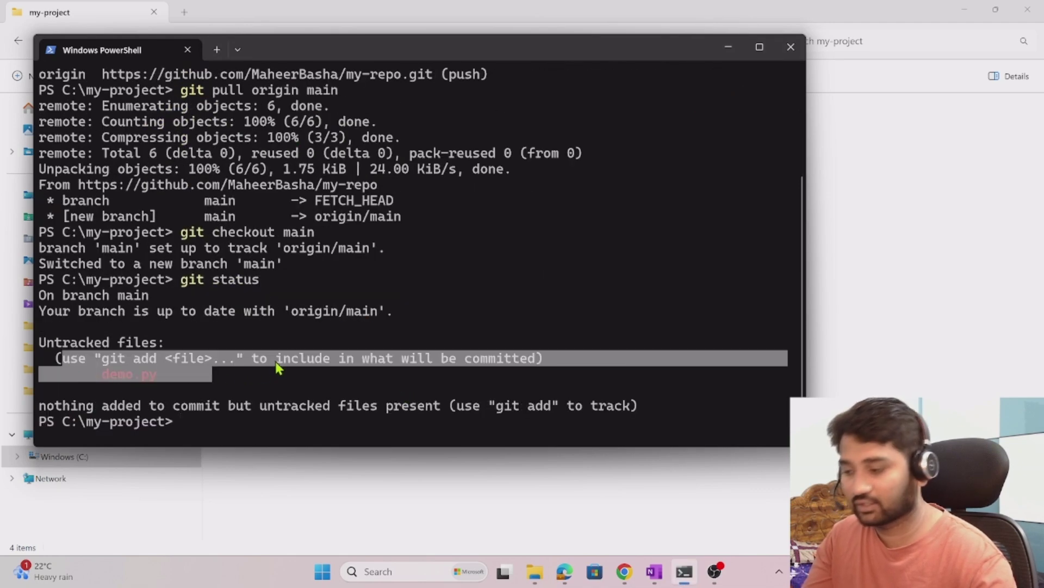